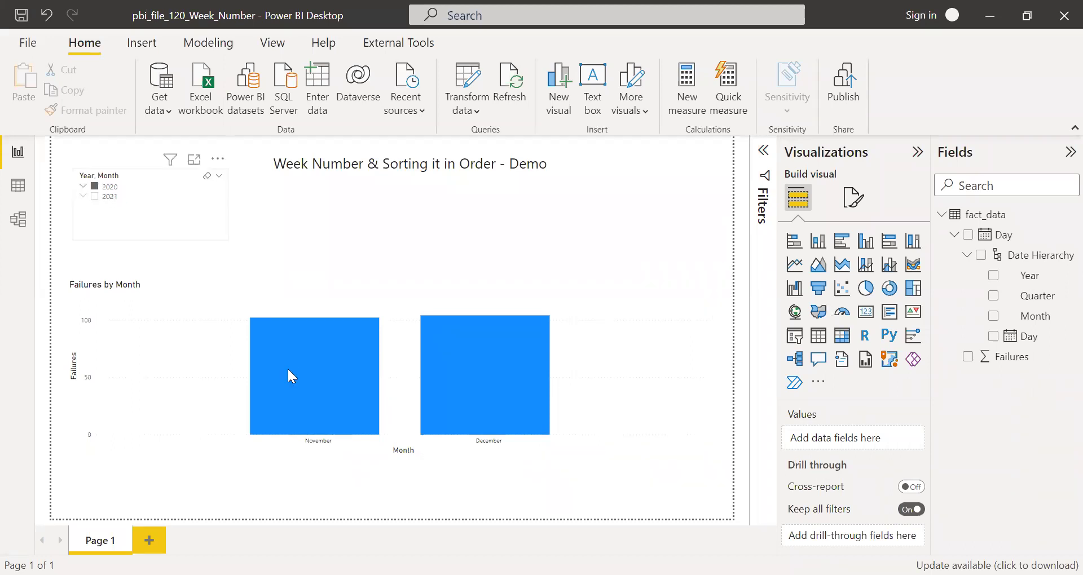
# - Filter the Year slicer to 2021 and remove the Day hierarchy from the failures chart's axis
pyautogui.click(94, 197)
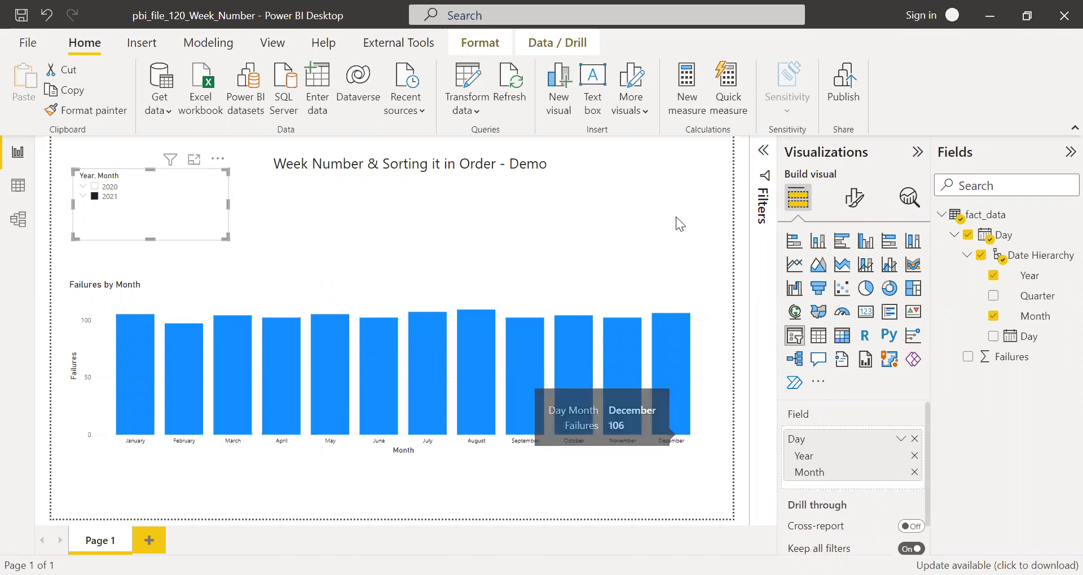
pyautogui.click(693, 211)
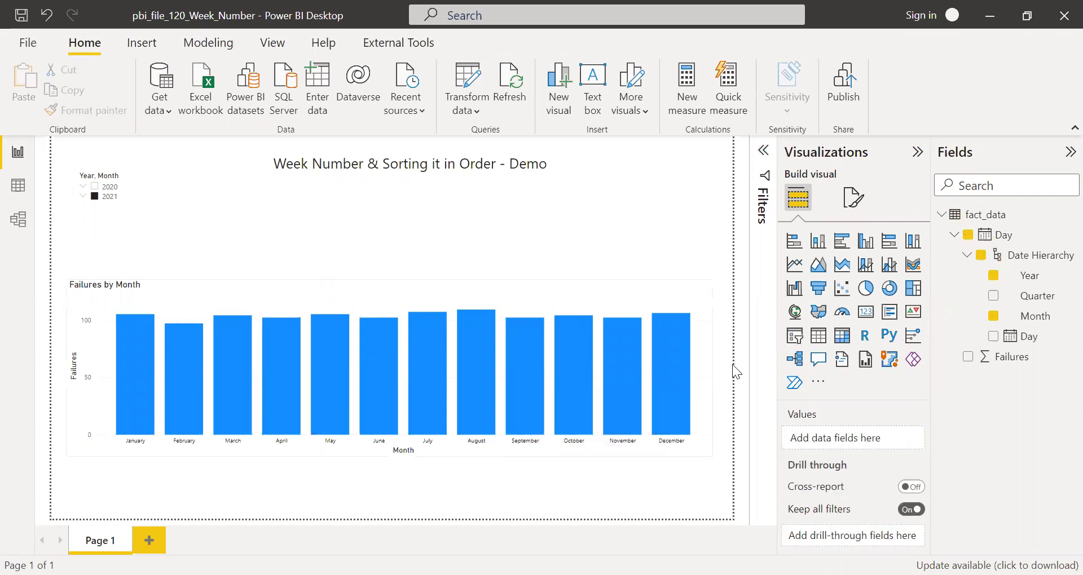
pyautogui.click(698, 290)
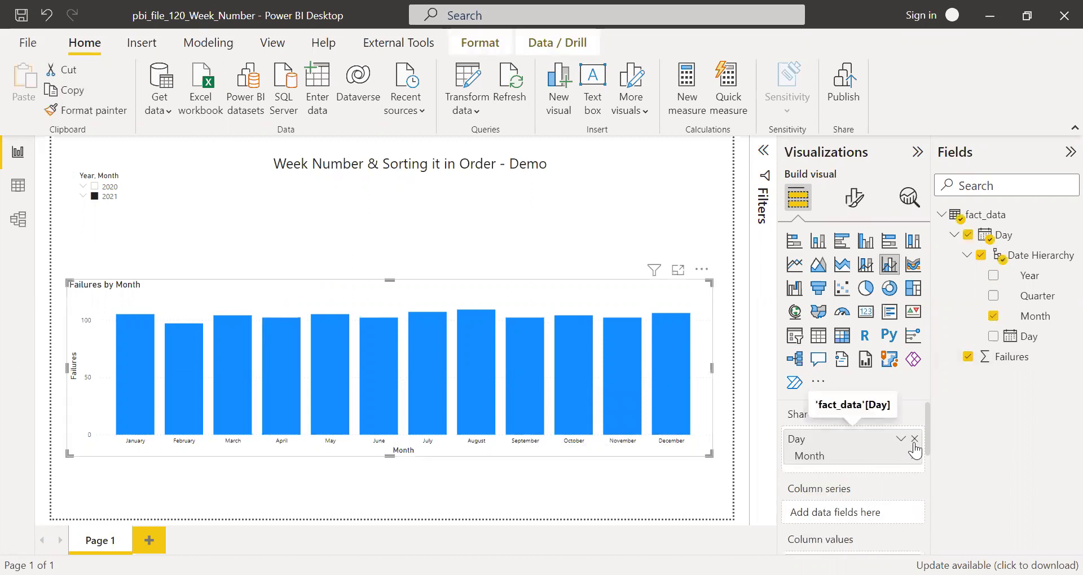
pyautogui.click(914, 439)
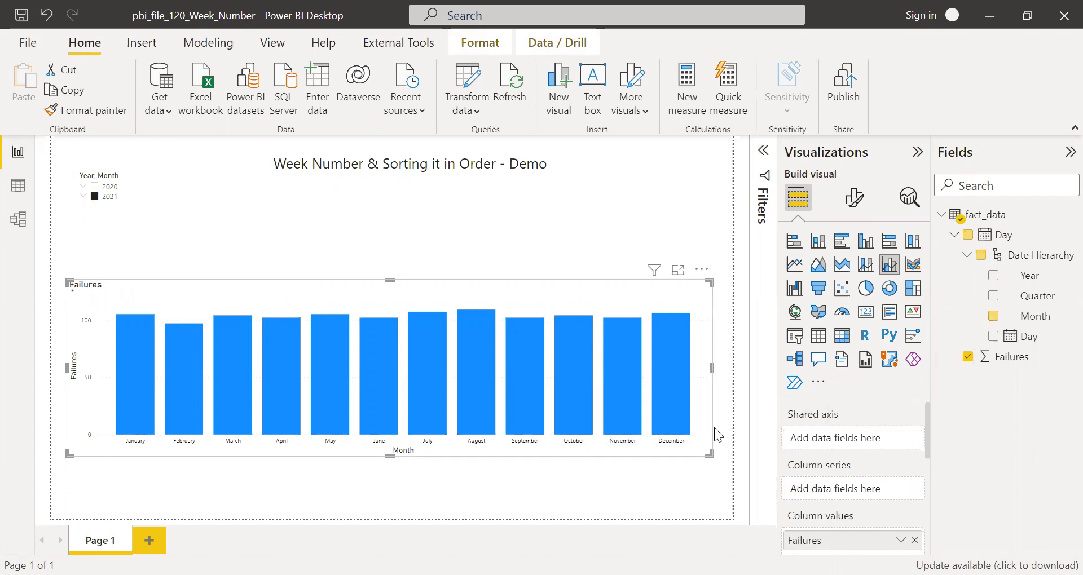
pyautogui.click(204, 485)
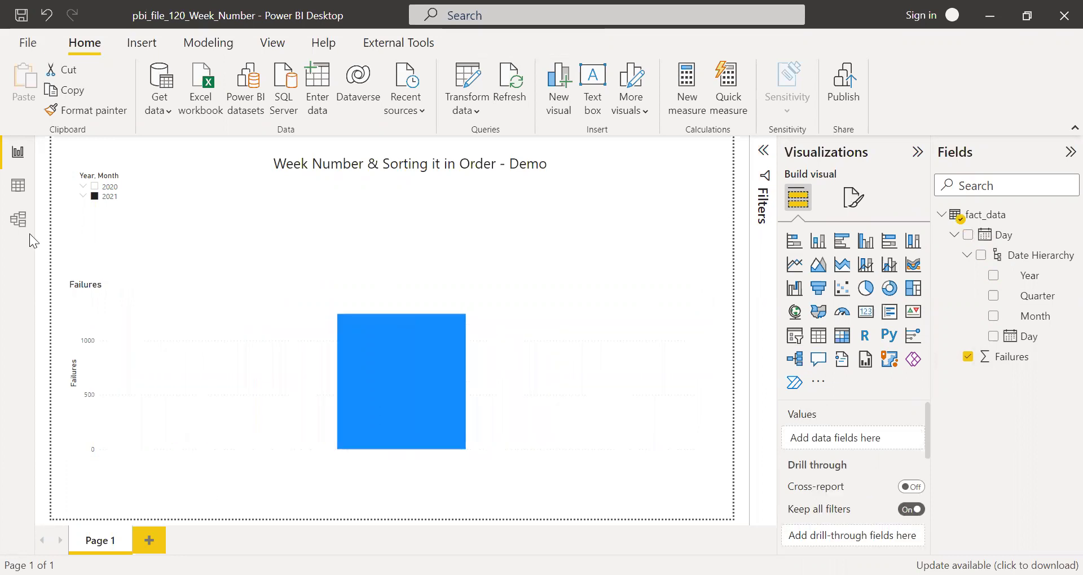
# - Start a new fact_data calculated column named WeekNum using the WEEKNUM function
pyautogui.click(18, 187)
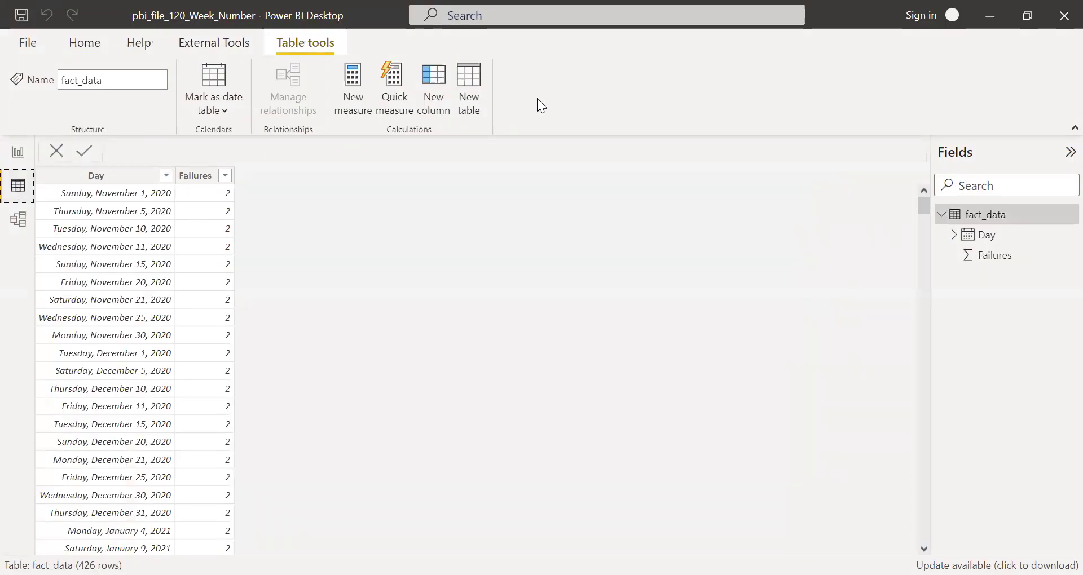
pyautogui.click(443, 90)
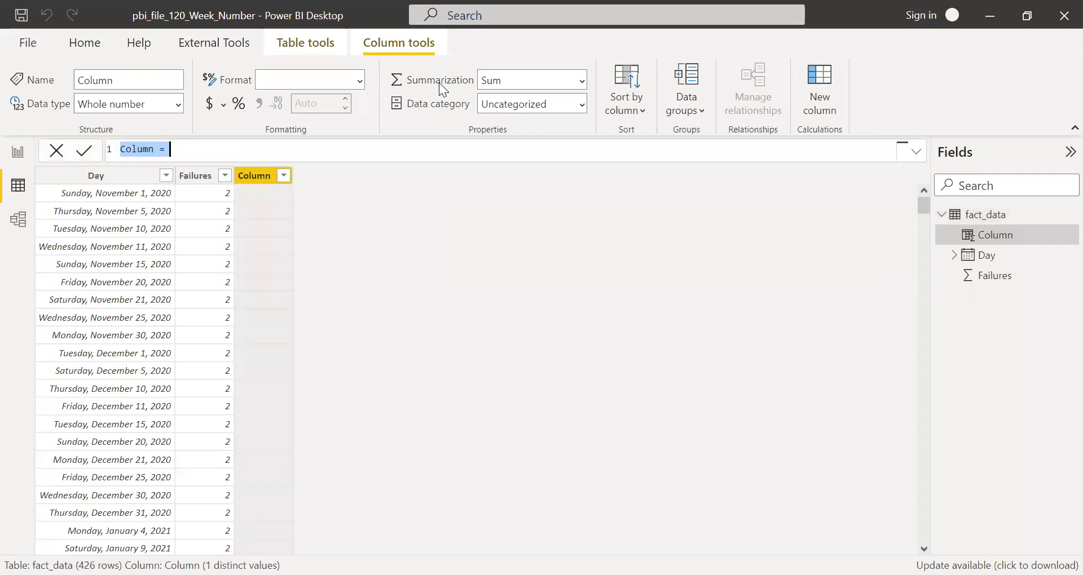
pyautogui.write('Week')
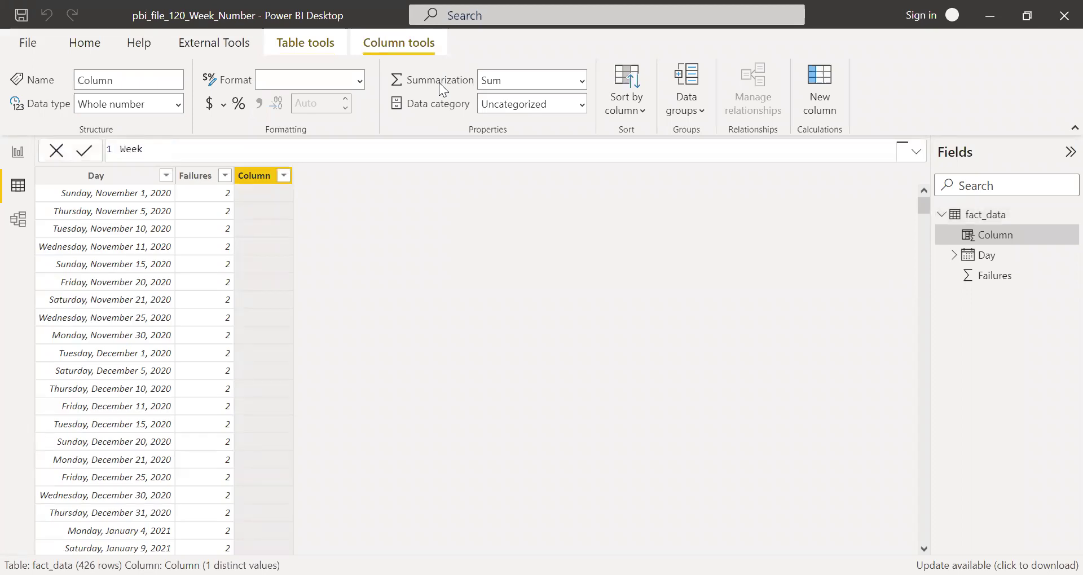
pyautogui.write('Num = ')
pyautogui.write('wee')
pyautogui.press('Down')
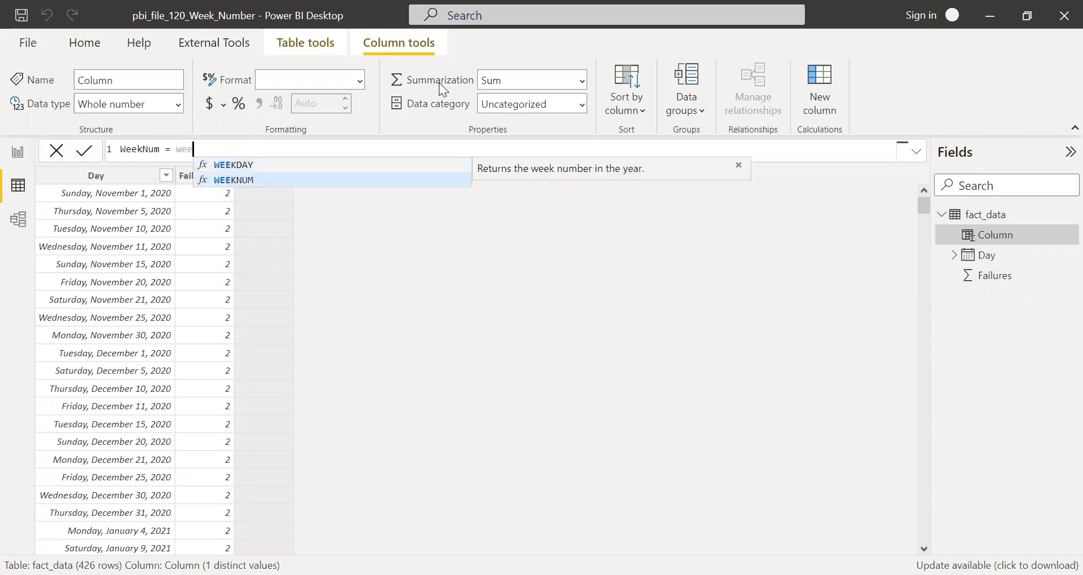
pyautogui.press('Tab')
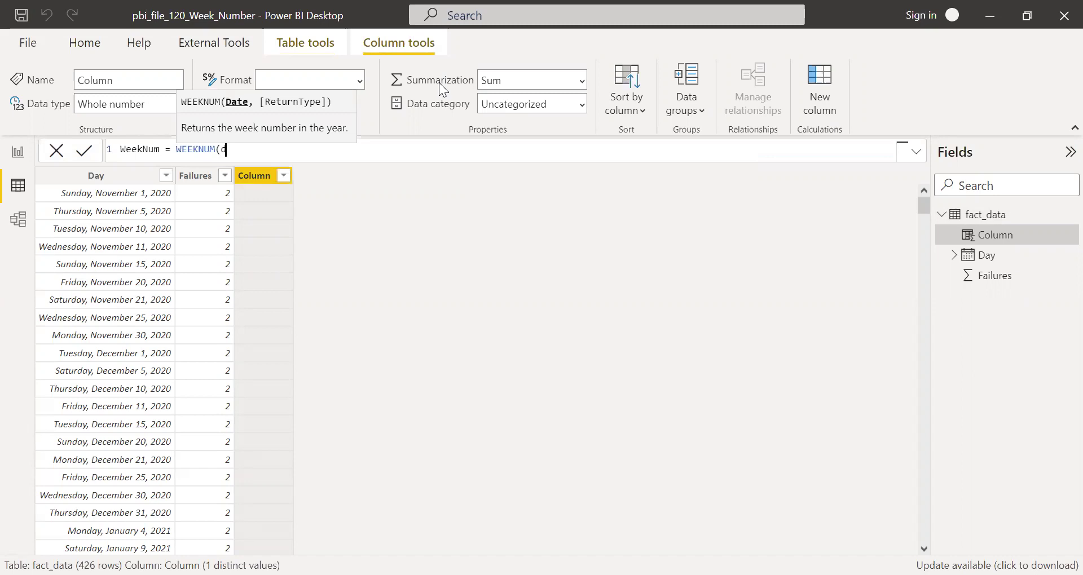
# - Give WEEKNUM the fact_data[Day] column and week-start option 1 (Sunday)
pyautogui.write('day')
pyautogui.press('Down')
pyautogui.press('Down')
pyautogui.press('Down')
pyautogui.press('Down')
pyautogui.press('Down')
pyautogui.press('Tab')
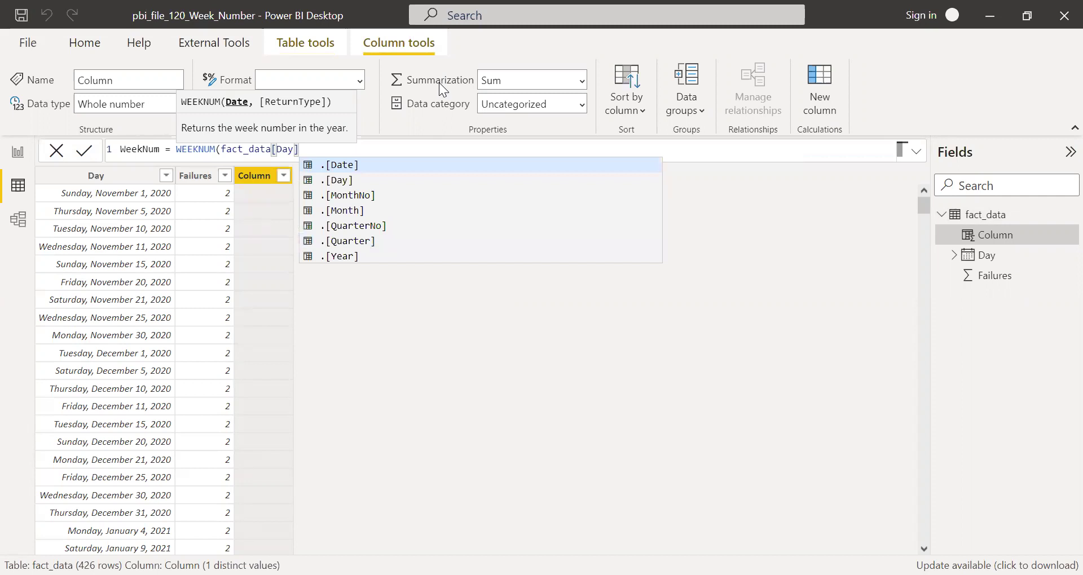
pyautogui.write(',')
pyautogui.press('Down')
pyautogui.press('Up')
pyautogui.press('Down')
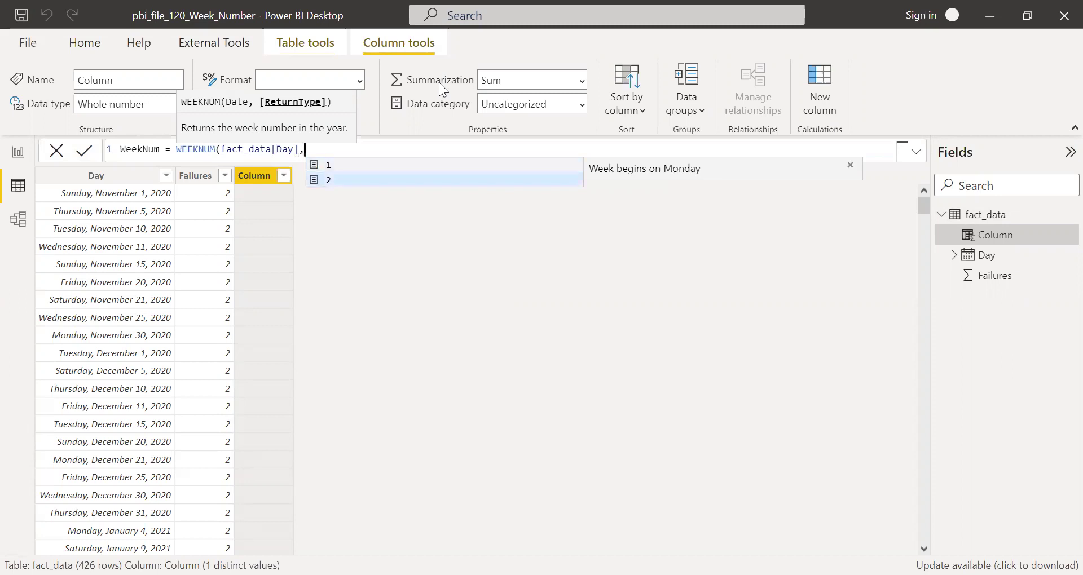
pyautogui.press('Up')
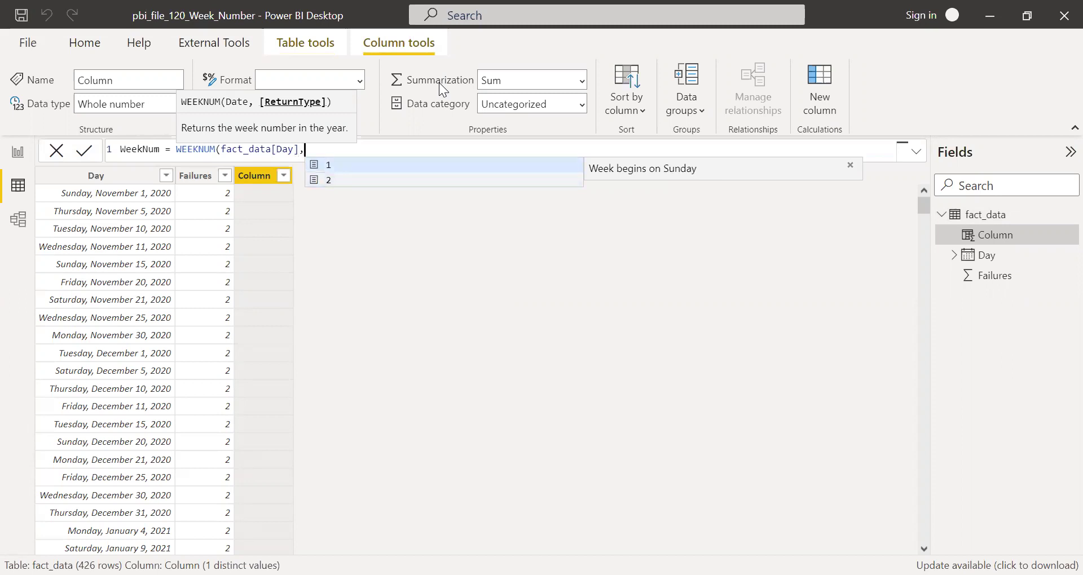
pyautogui.write('1')
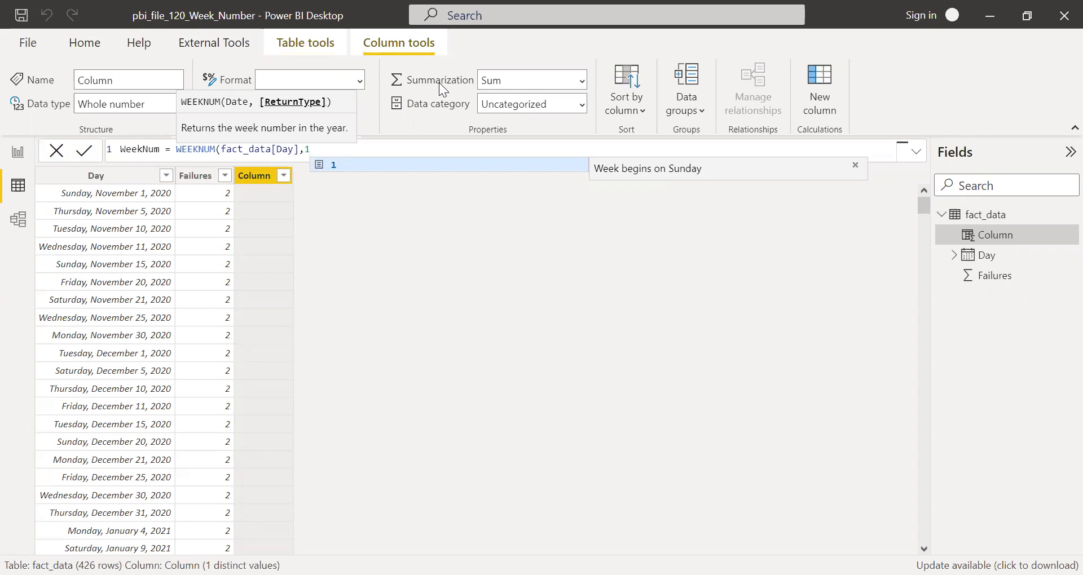
pyautogui.write(')')
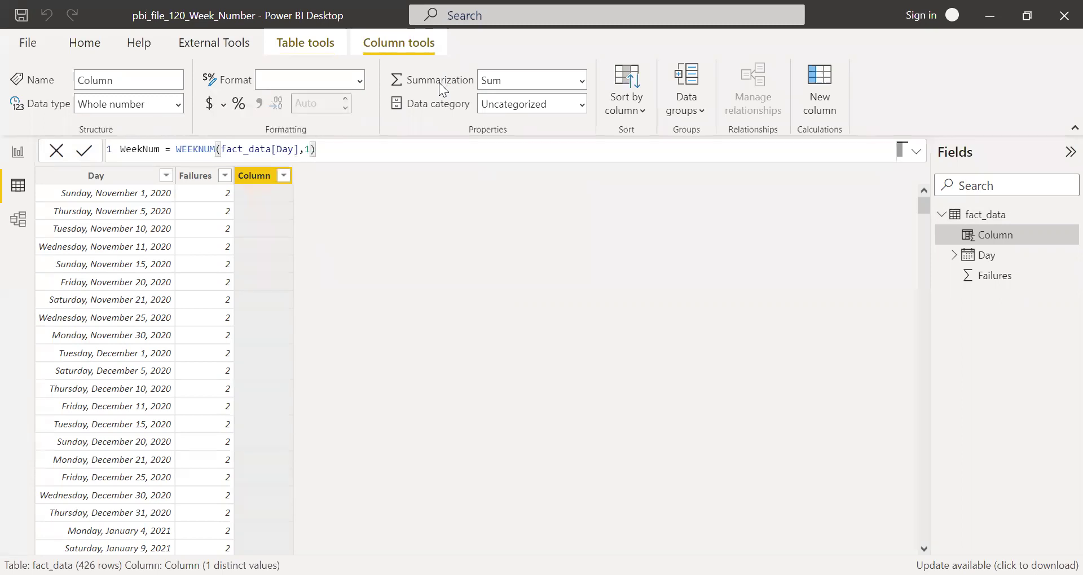
# - Commit the WeekNum column and place WeekNum on the failures chart's axis
pyautogui.press('Return')
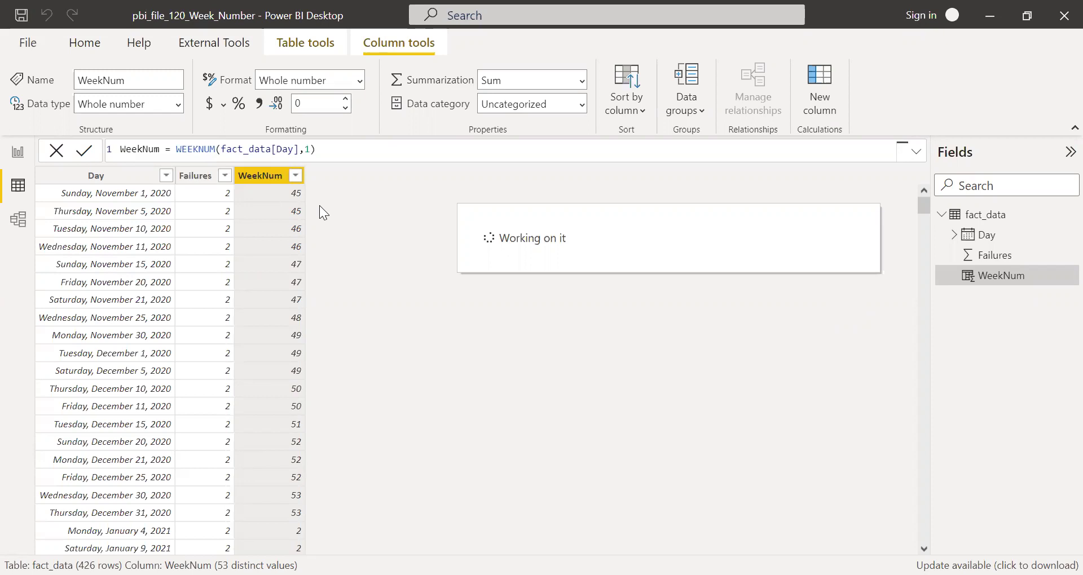
pyautogui.click(15, 161)
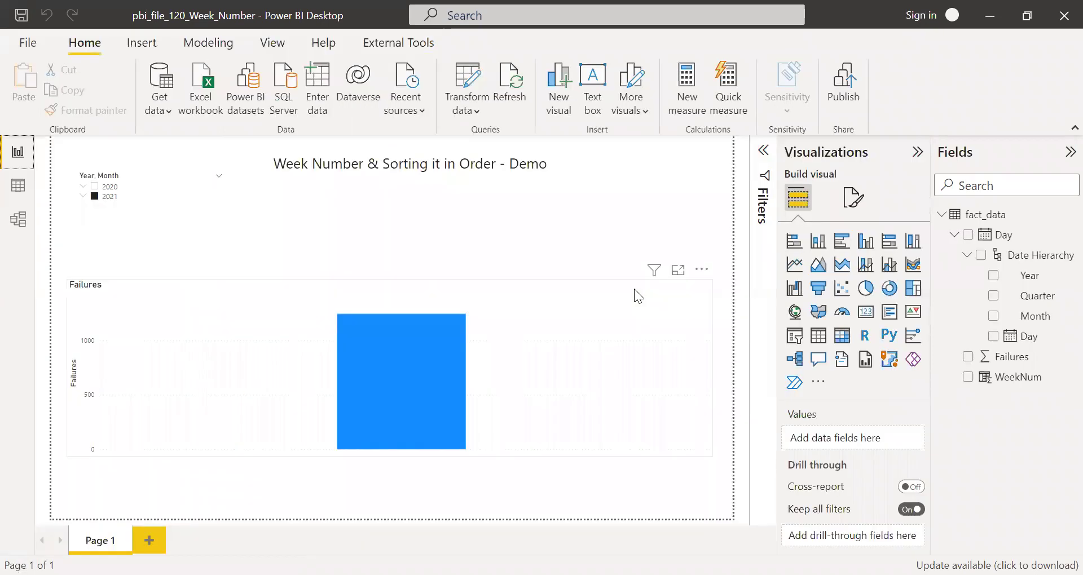
pyautogui.click(1007, 356)
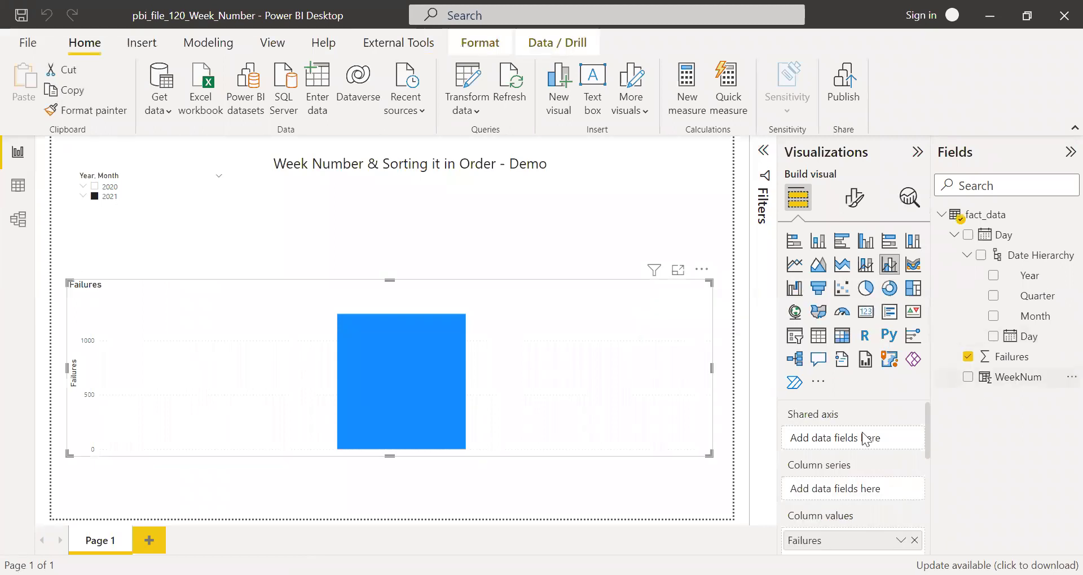
pyautogui.moveTo(864, 439); pyautogui.dragTo(863, 438)
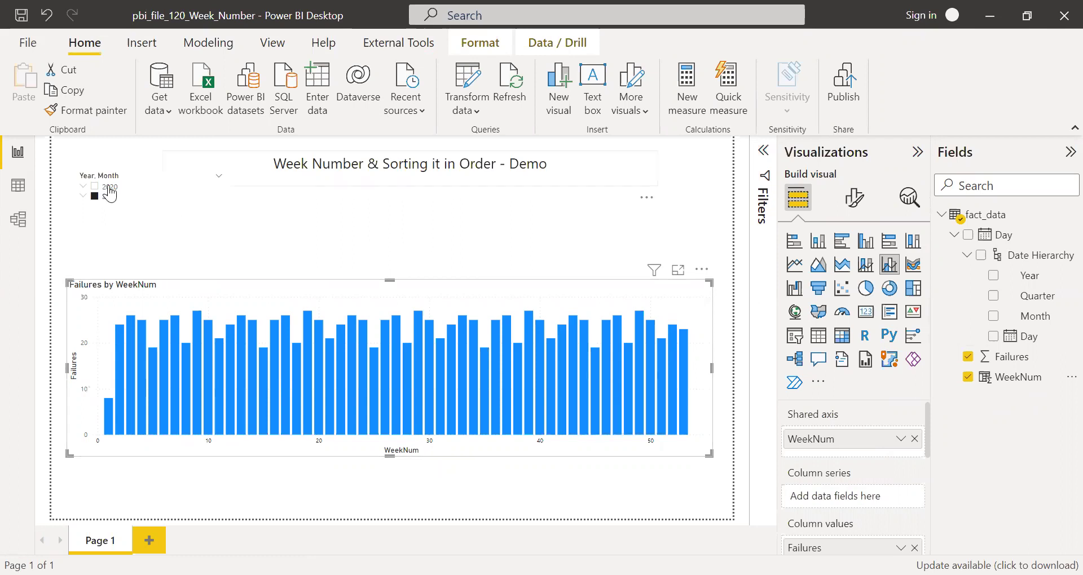
pyautogui.moveTo(97, 194)
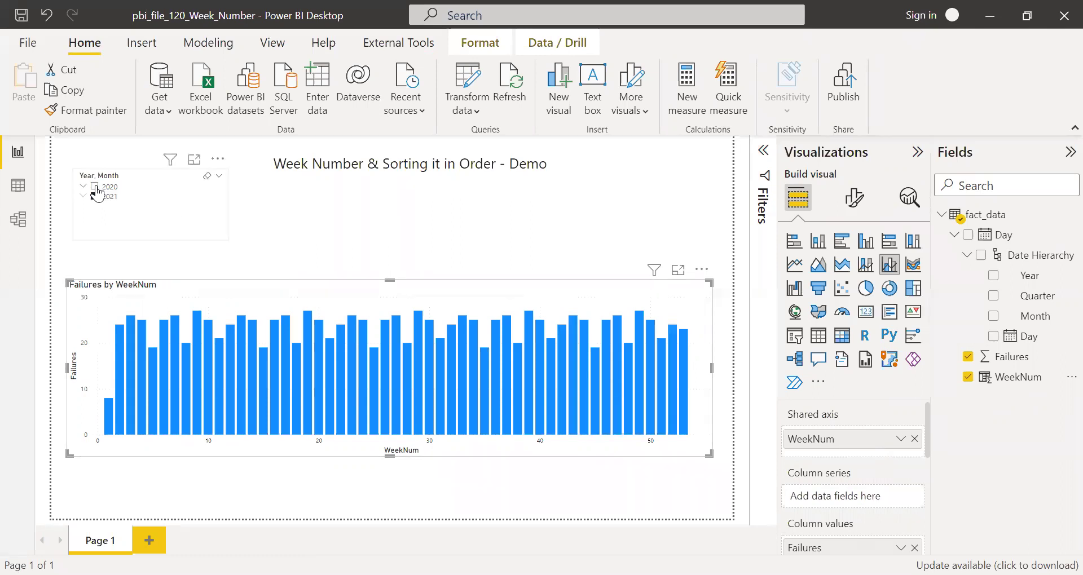
# - Select both 2020 and 2021 in the Year slicer
pyautogui.click(96, 190)
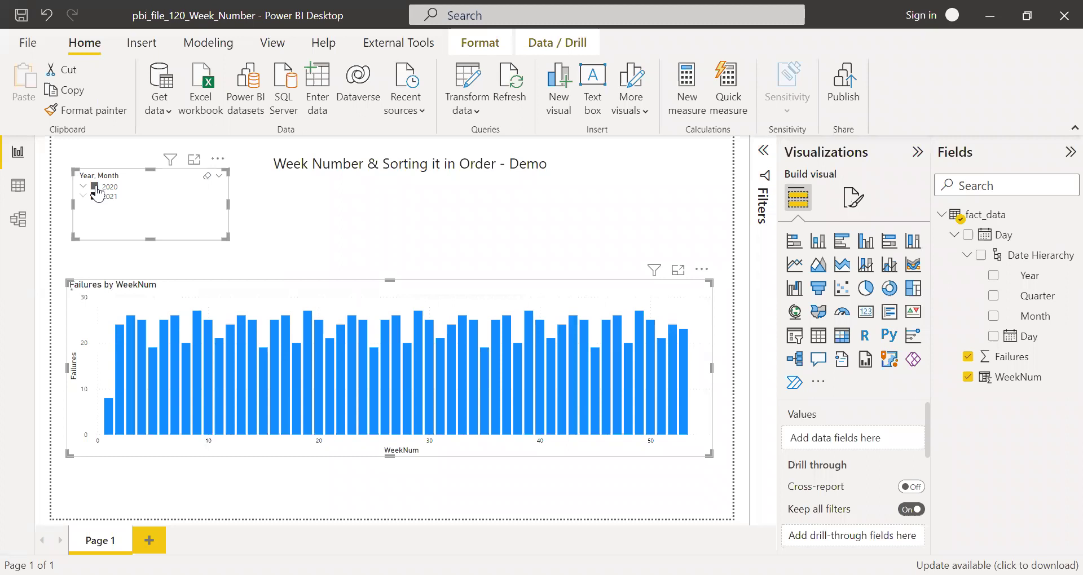
pyautogui.click(95, 197)
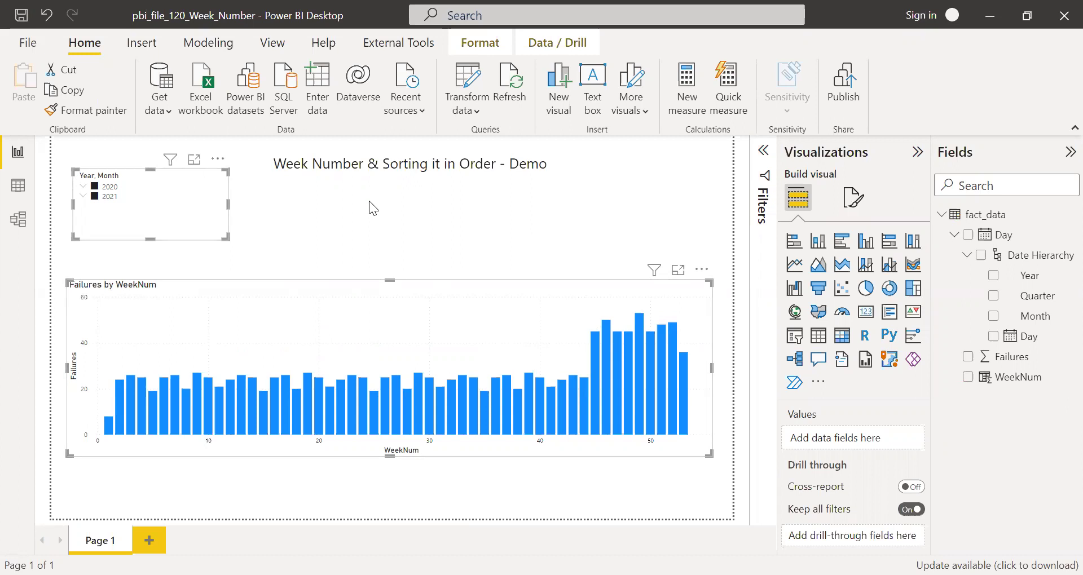
pyautogui.press('Escape')
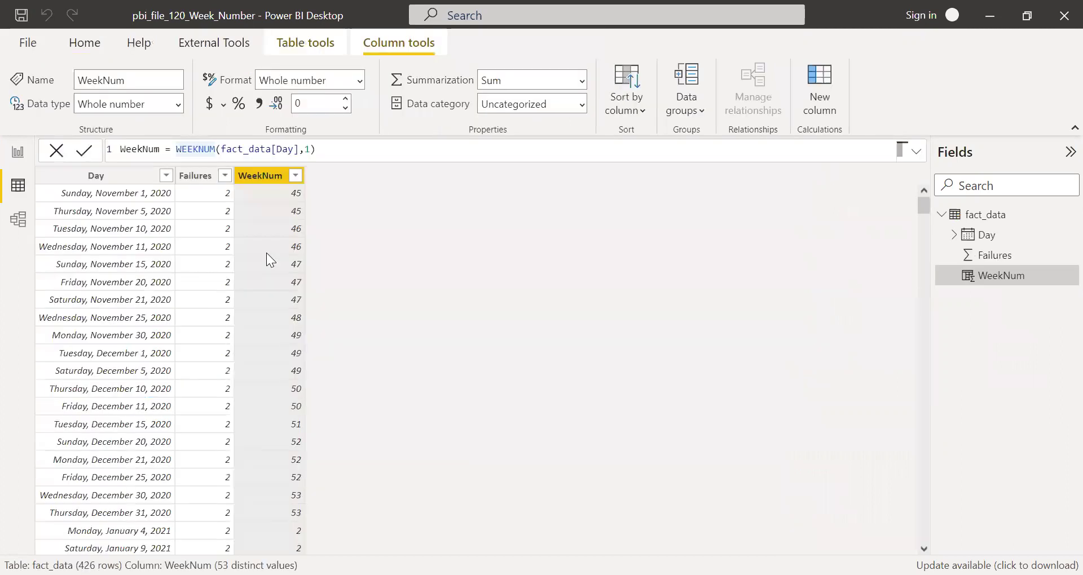
# - Rewrite WeekNum as YEAR(fact_data[Day]) & " WK-" & the WEEKNUM week number
pyautogui.write('Year')
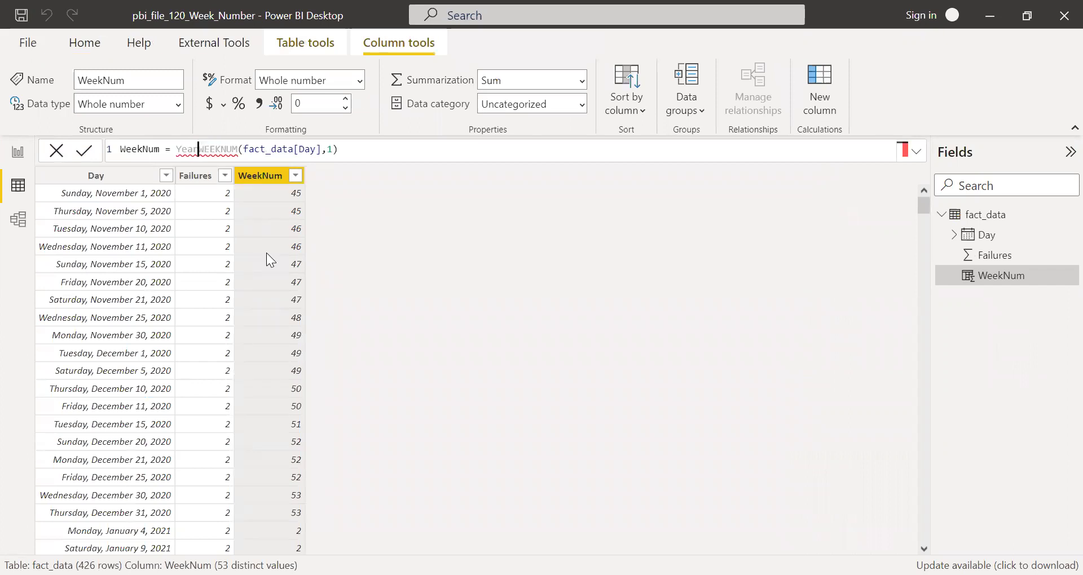
pyautogui.write('(')
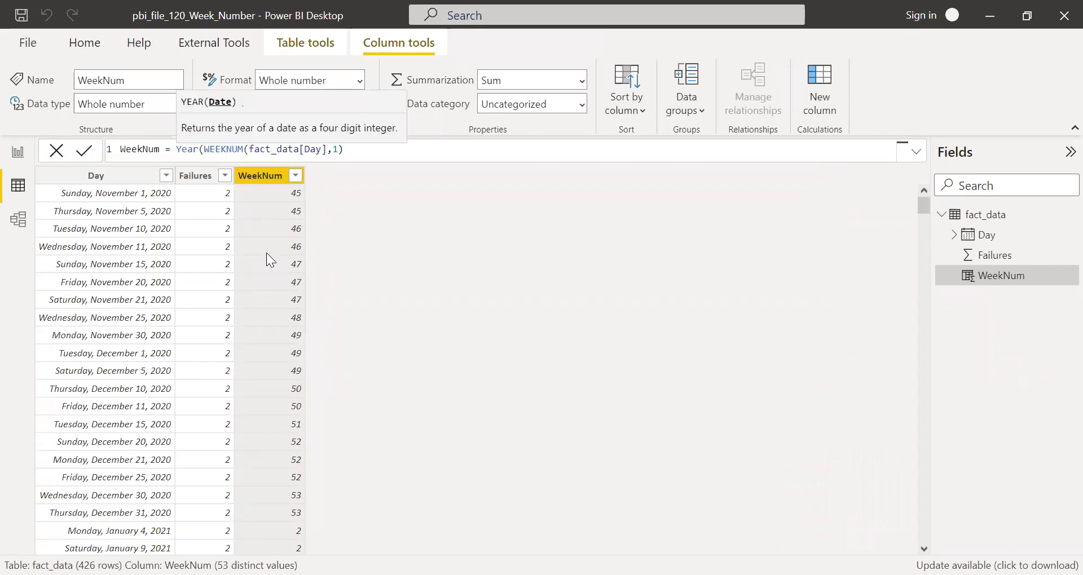
pyautogui.write('Day')
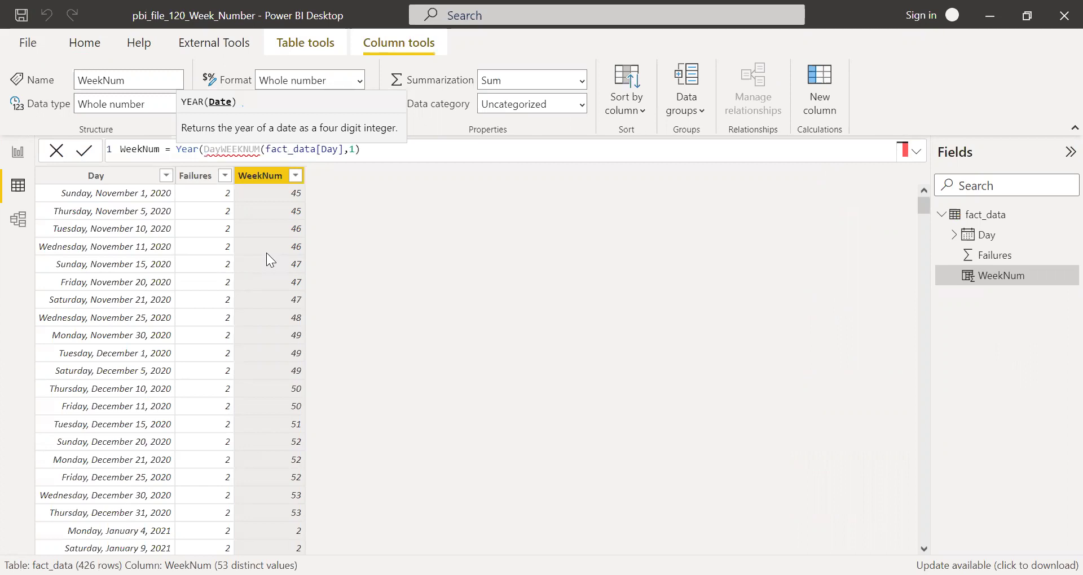
pyautogui.press('BackSpace')
pyautogui.press('BackSpace')
pyautogui.press('BackSpace')
pyautogui.write('fact_date')
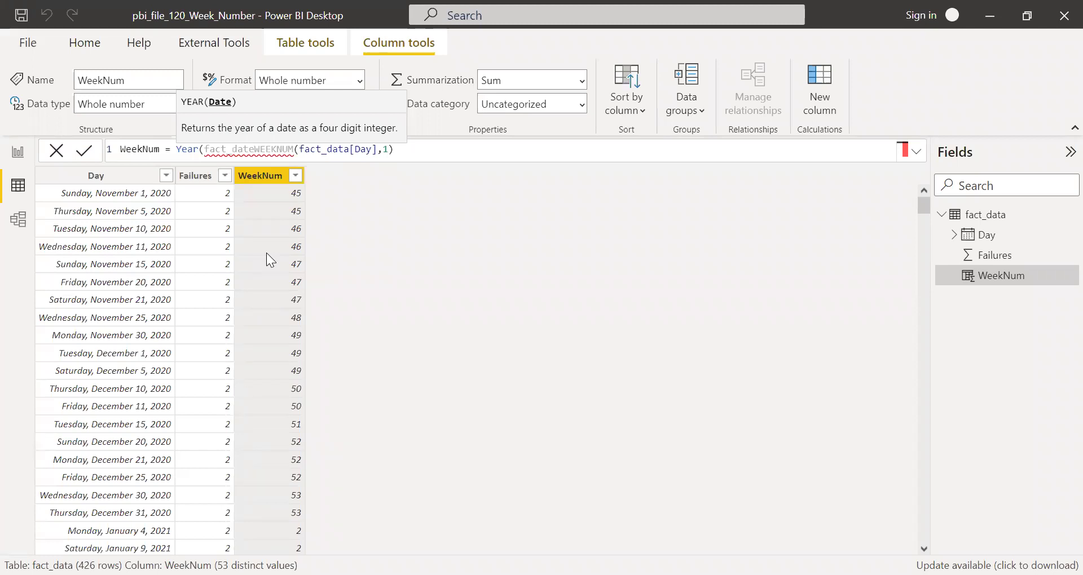
pyautogui.press('BackSpace')
pyautogui.write('a')
pyautogui.write('[')
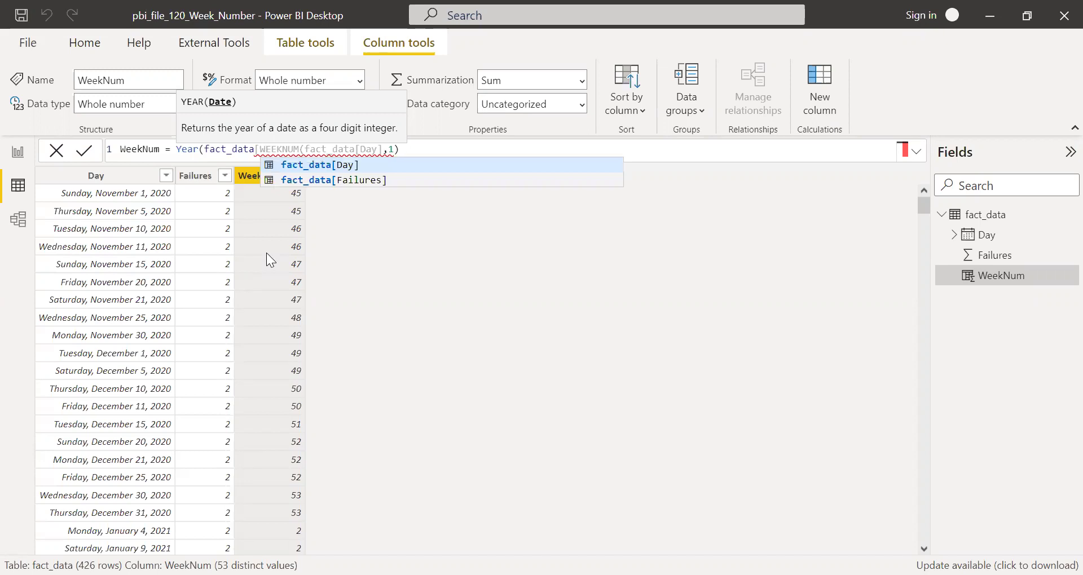
pyautogui.press('Tab')
pyautogui.write(')')
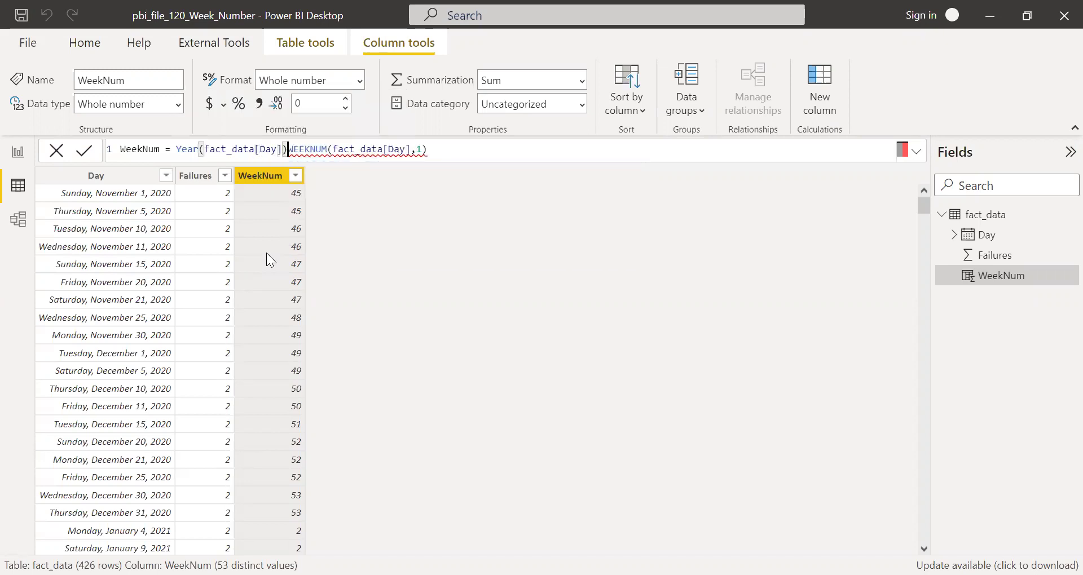
pyautogui.write(' & ')
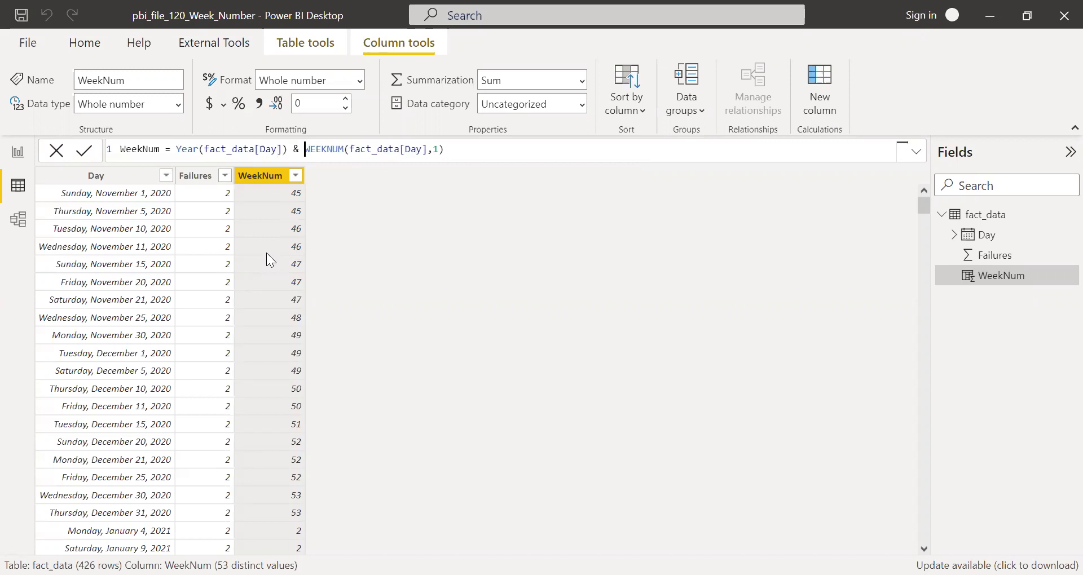
pyautogui.write('""')
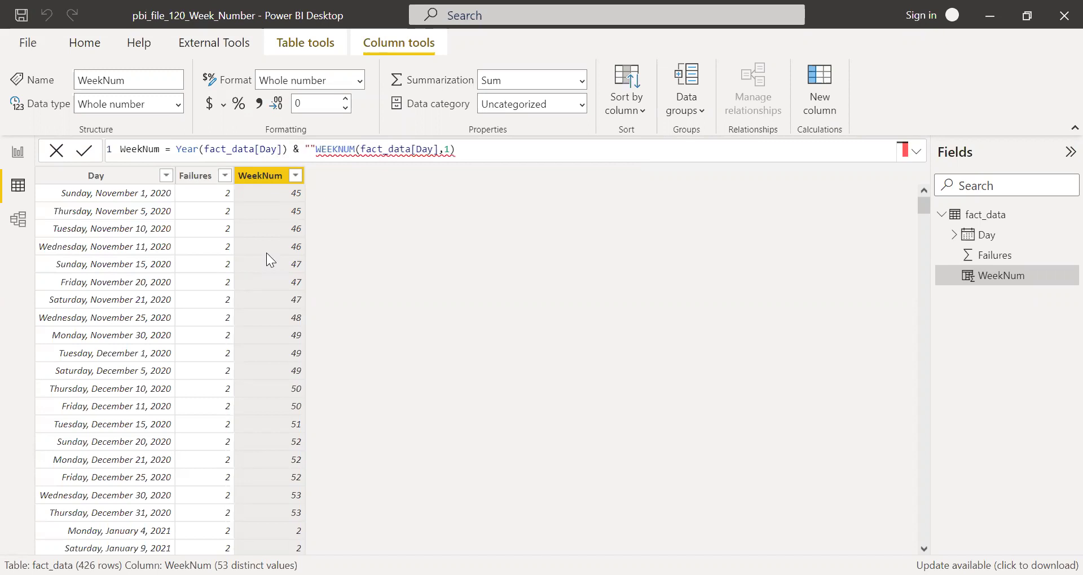
pyautogui.write(' WK')
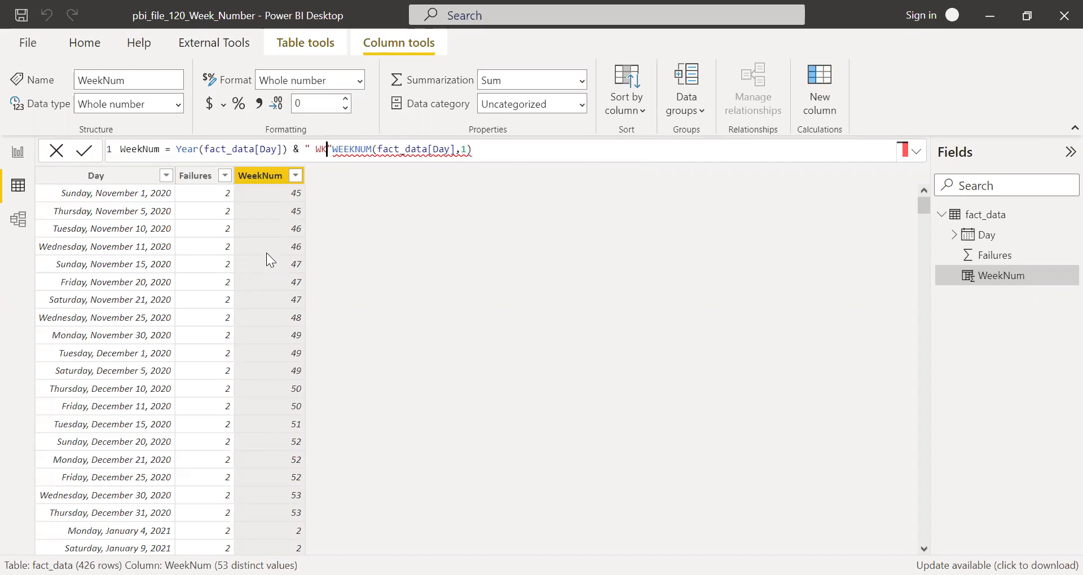
pyautogui.write('-')
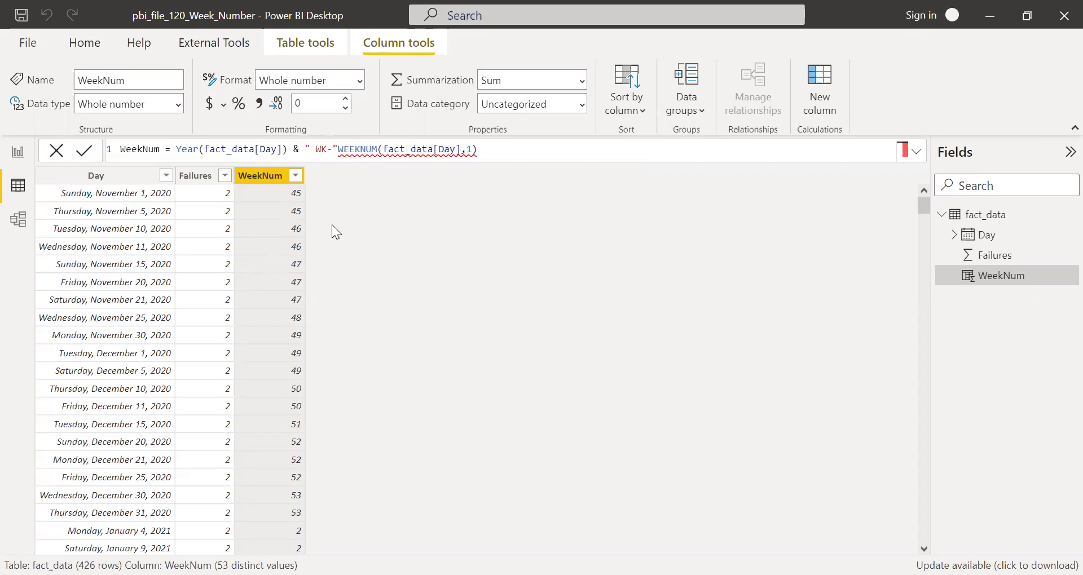
pyautogui.write(' &')
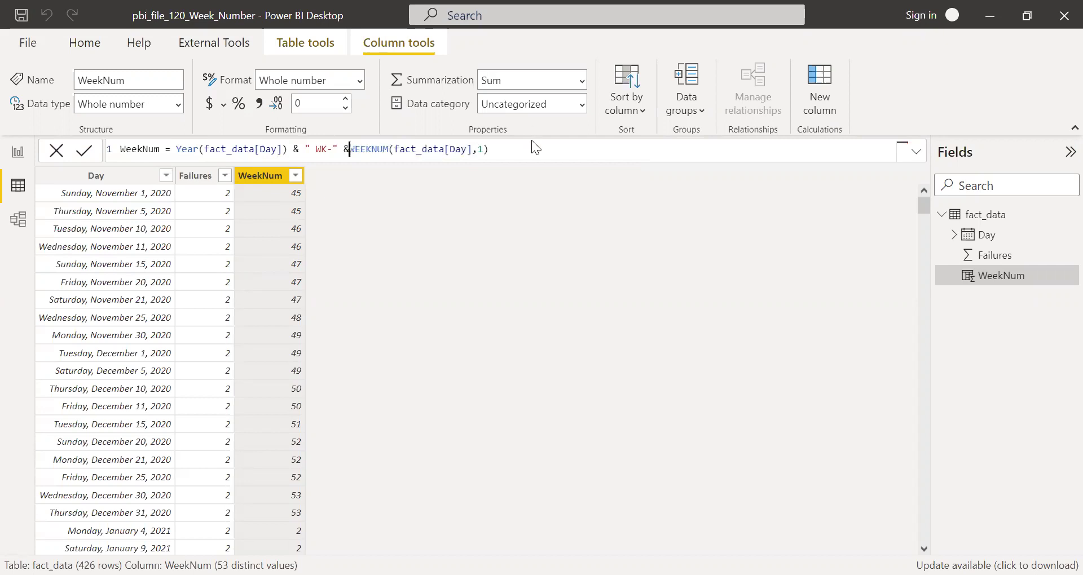
pyautogui.click(533, 148)
# - Commit the text WeekNum formula and show the Failures by WeekNum chart in focus mode
pyautogui.press('Return')
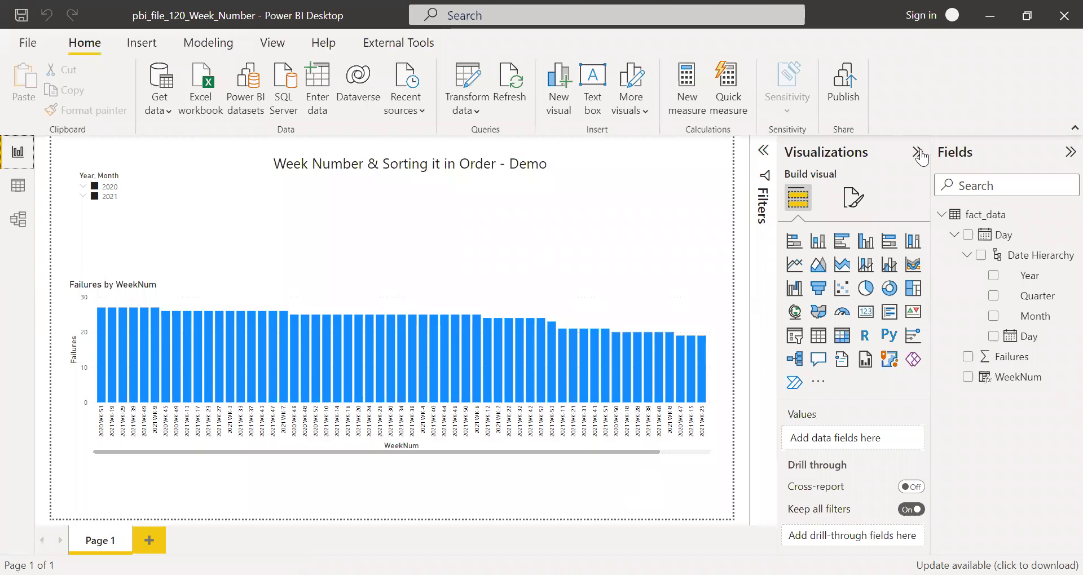
pyautogui.click(918, 151)
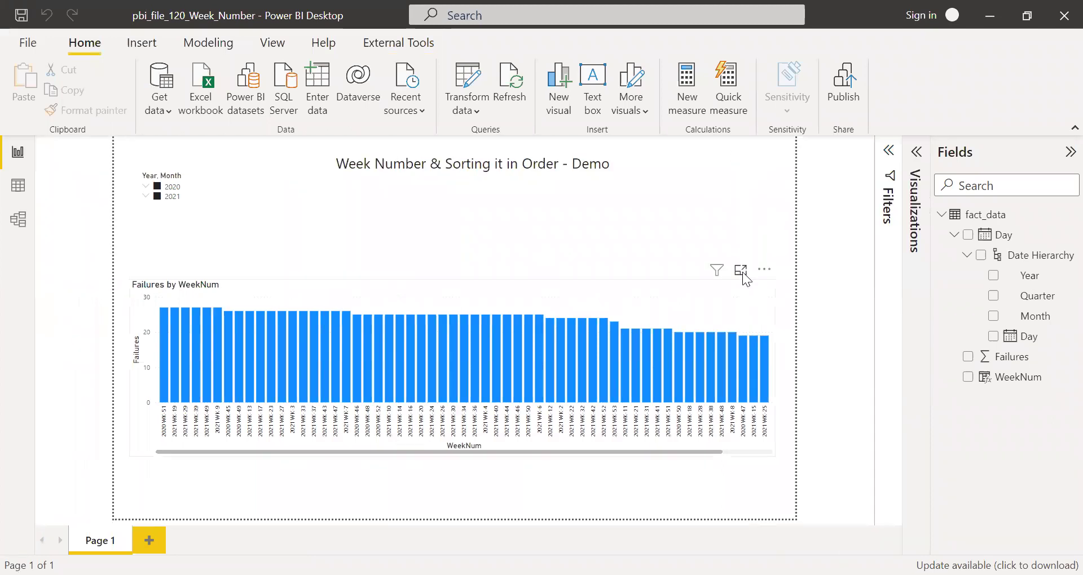
pyautogui.click(742, 272)
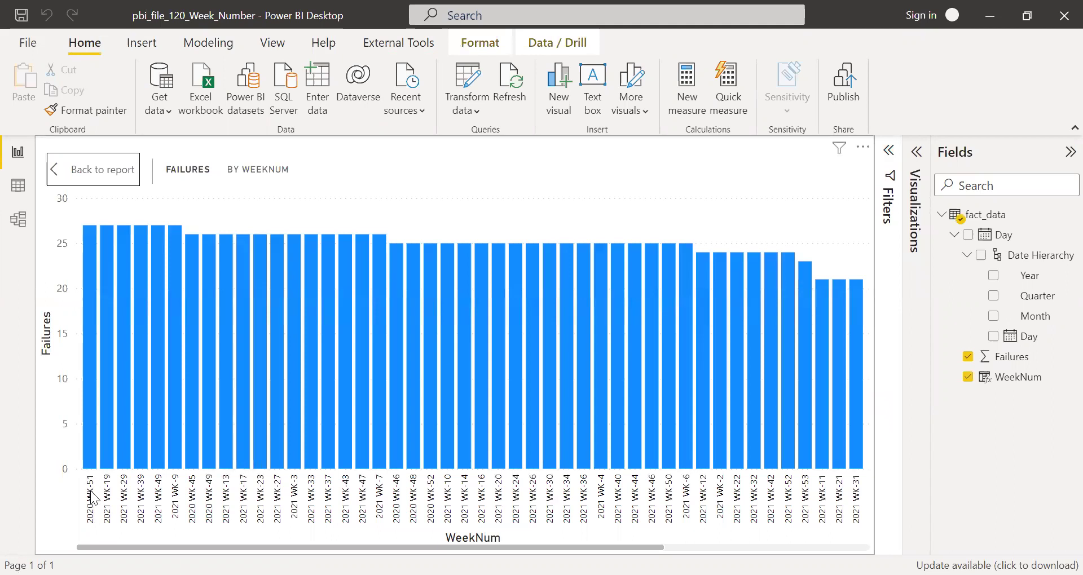
# - Sort the chart axis by WeekNum ascending and scroll through the week labels
pyautogui.click(863, 147)
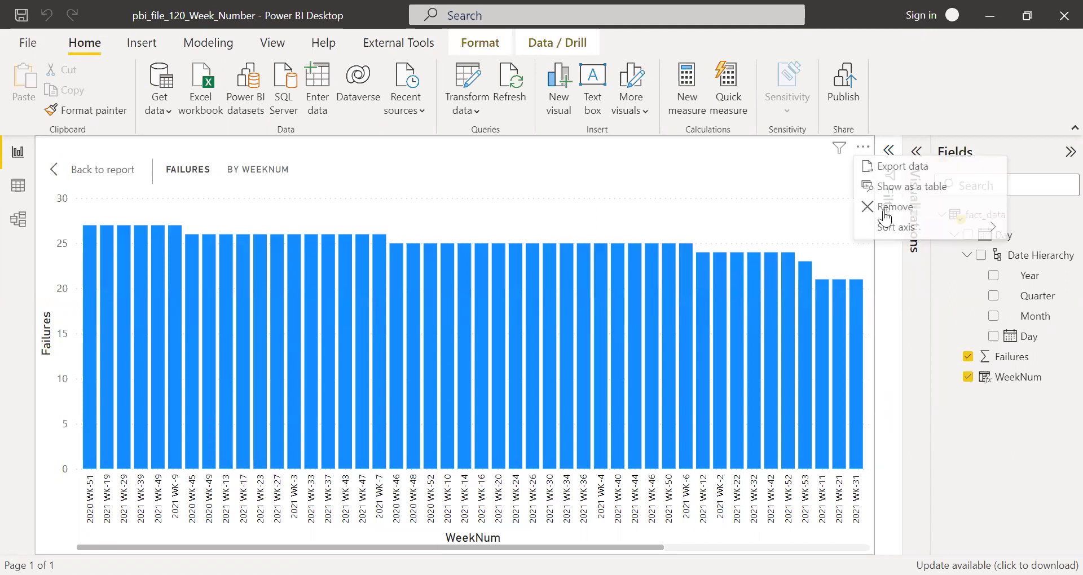
pyautogui.moveTo(898, 228)
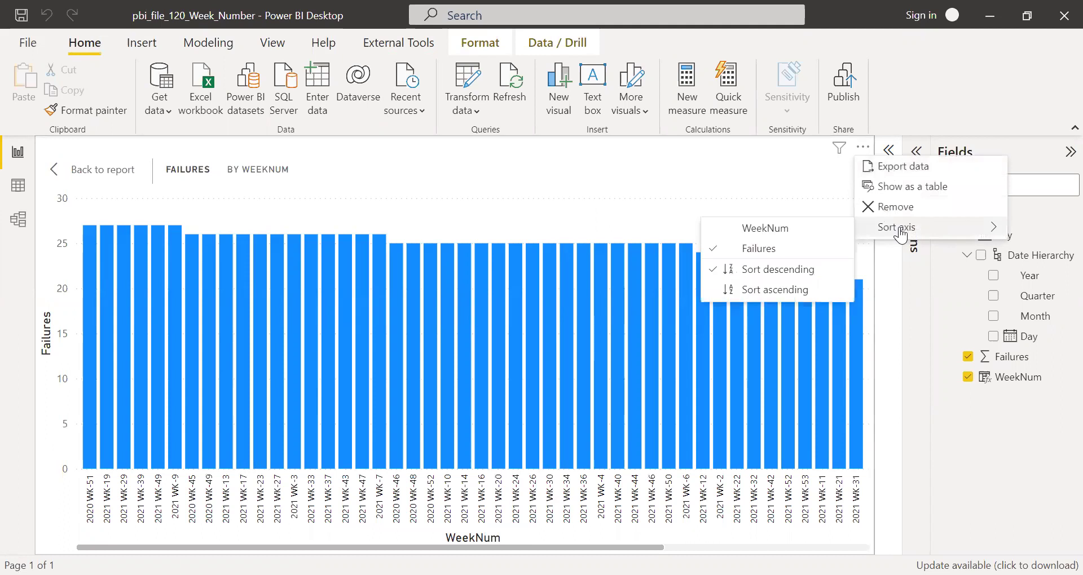
pyautogui.click(866, 152)
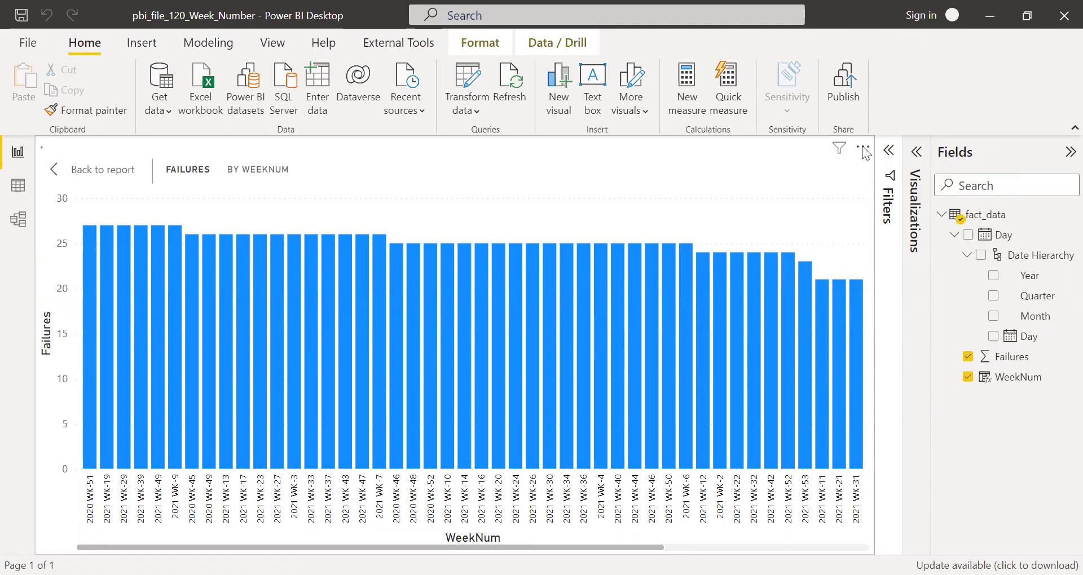
pyautogui.click(866, 152)
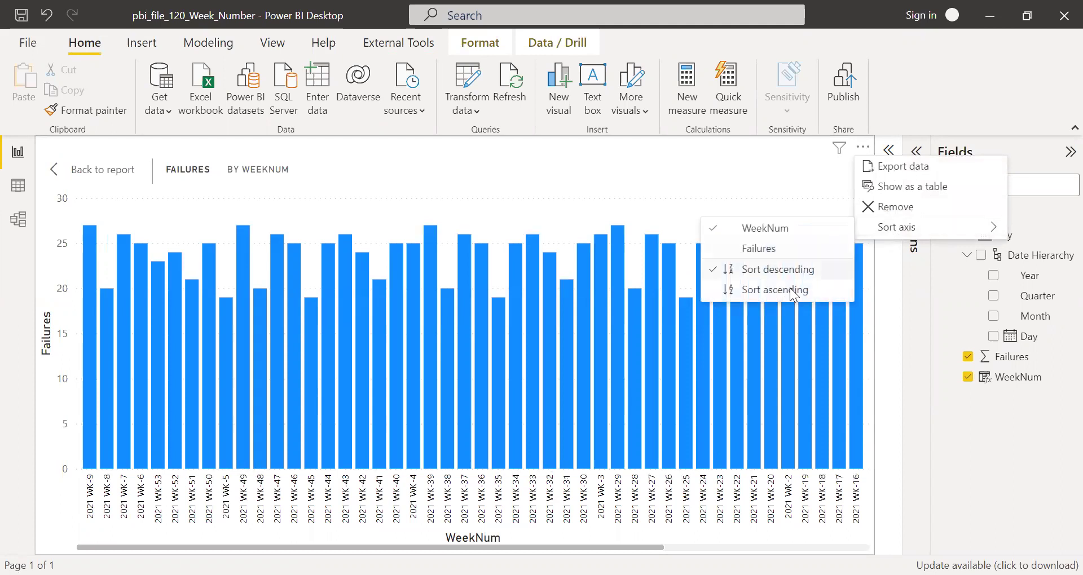
pyautogui.press('Down')
pyautogui.press('Return')
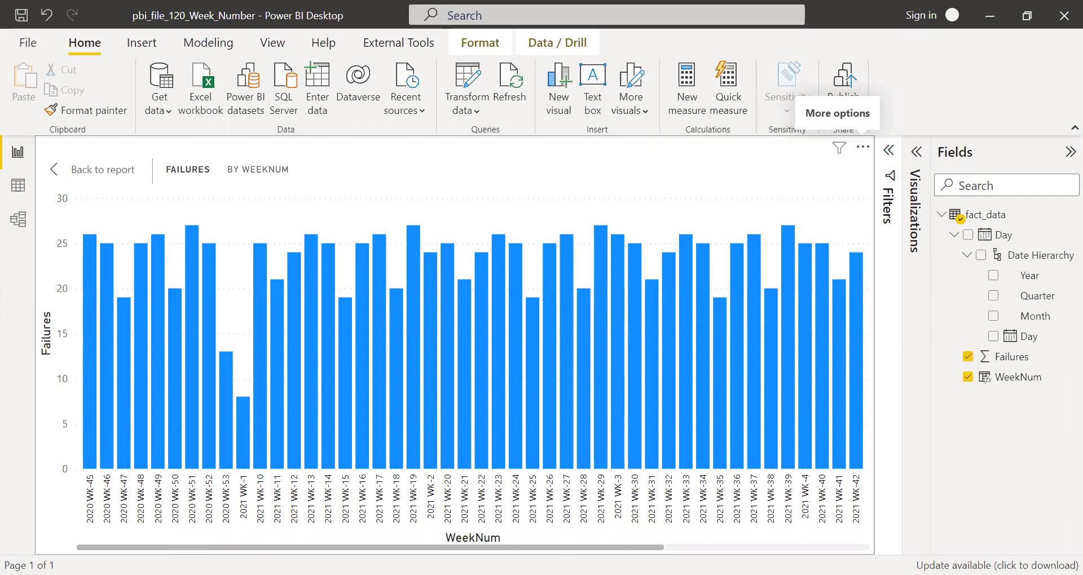
pyautogui.scroll(-2, 473, 338)
pyautogui.scroll(-2, 473, 339)
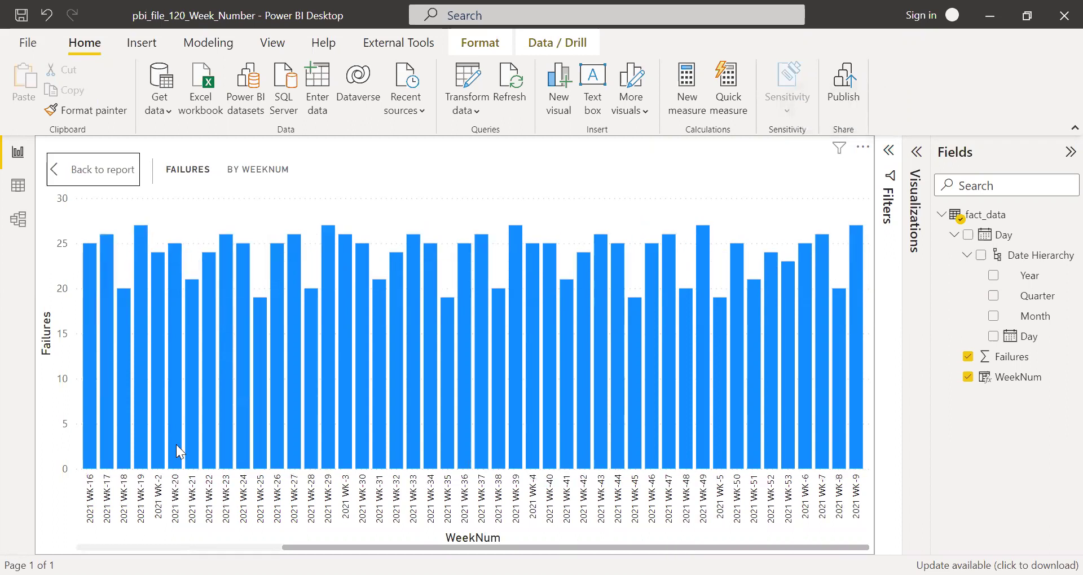
# - Wrap the WEEKNUM part of the formula in FORMAT(..., "00") for two-digit weeks
pyautogui.click(18, 186)
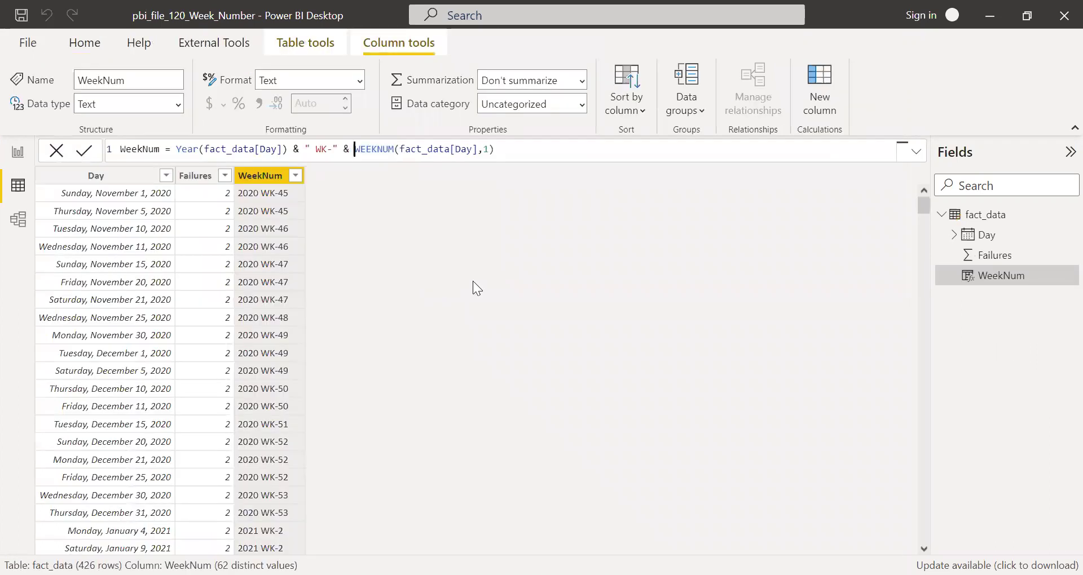
pyautogui.write('for')
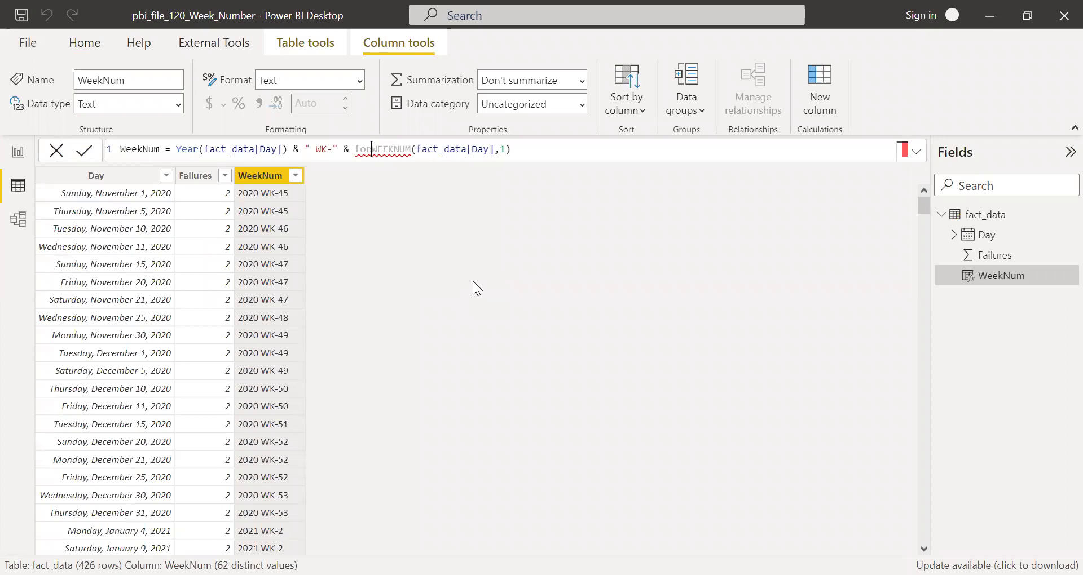
pyautogui.write('mat(')
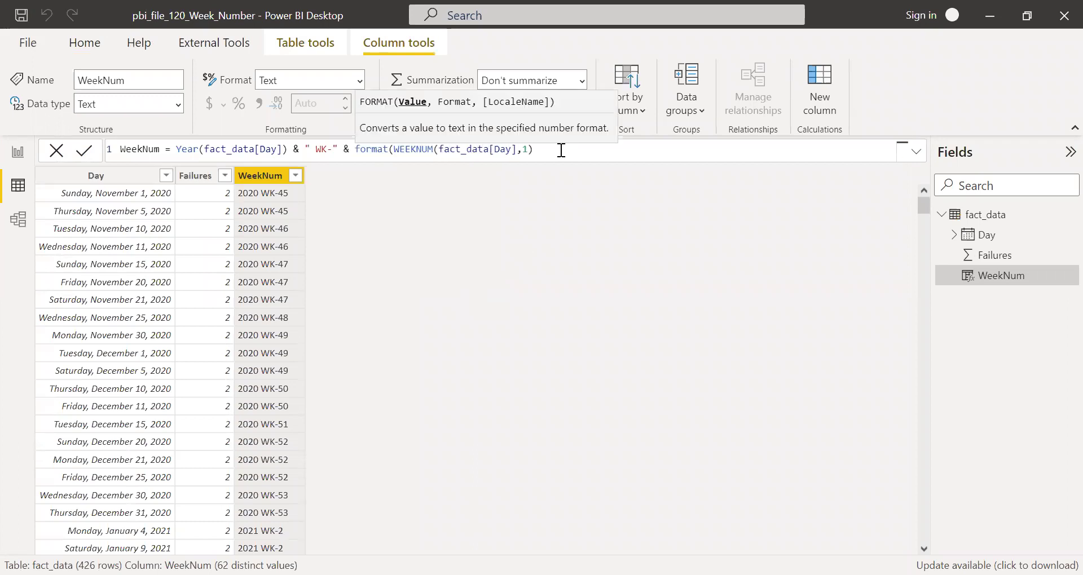
pyautogui.click(561, 150)
pyautogui.write(',')
pyautogui.write('"')
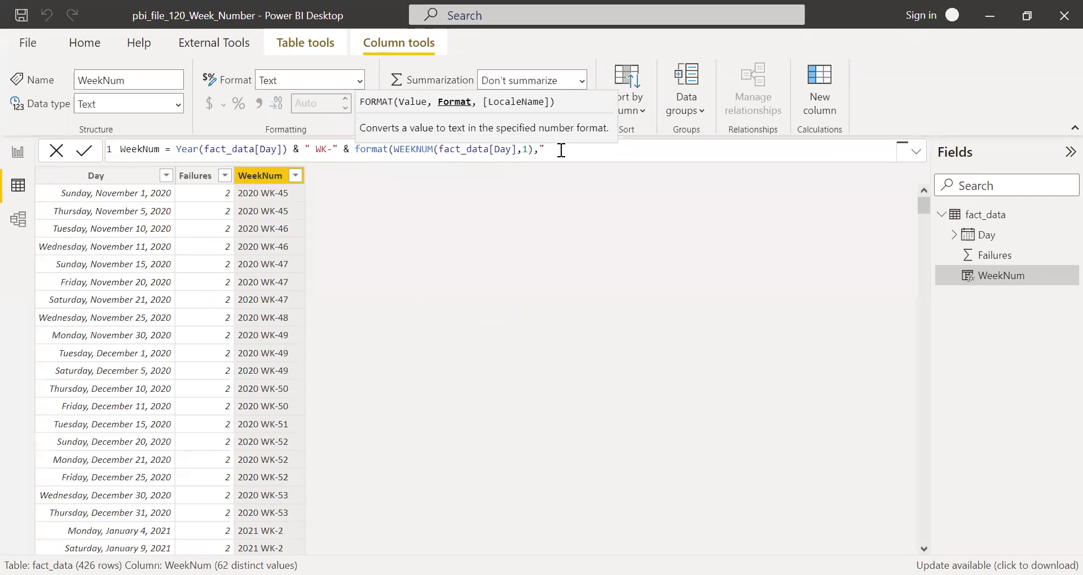
pyautogui.write('00"')
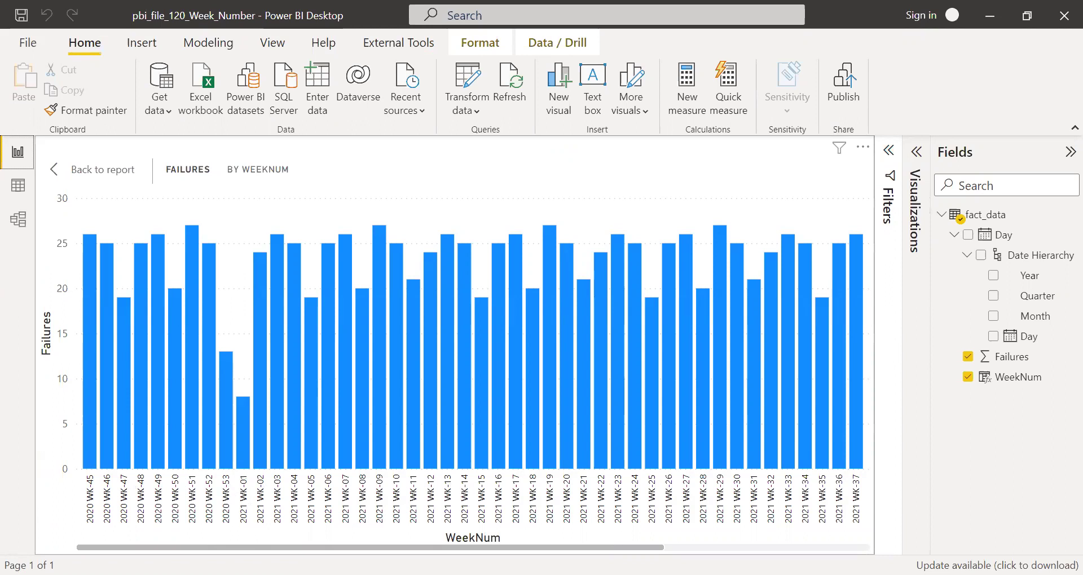
# - Check the focused chart runs chronologically from 2020 WK-45 into 2021, then leave focus mode
pyautogui.hscroll(3, 429, 548)
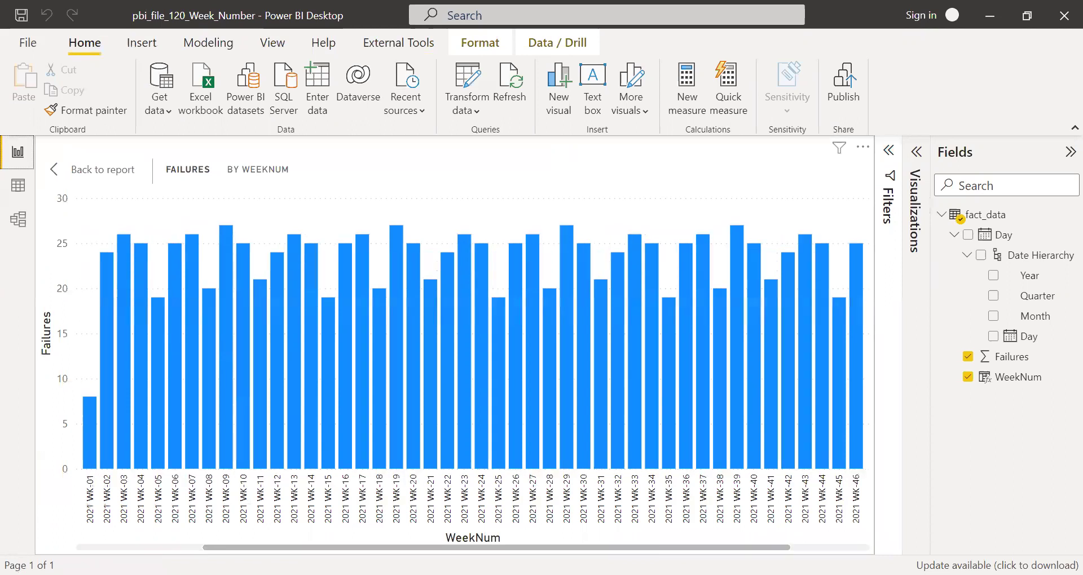
pyautogui.hscroll(3, 508, 547)
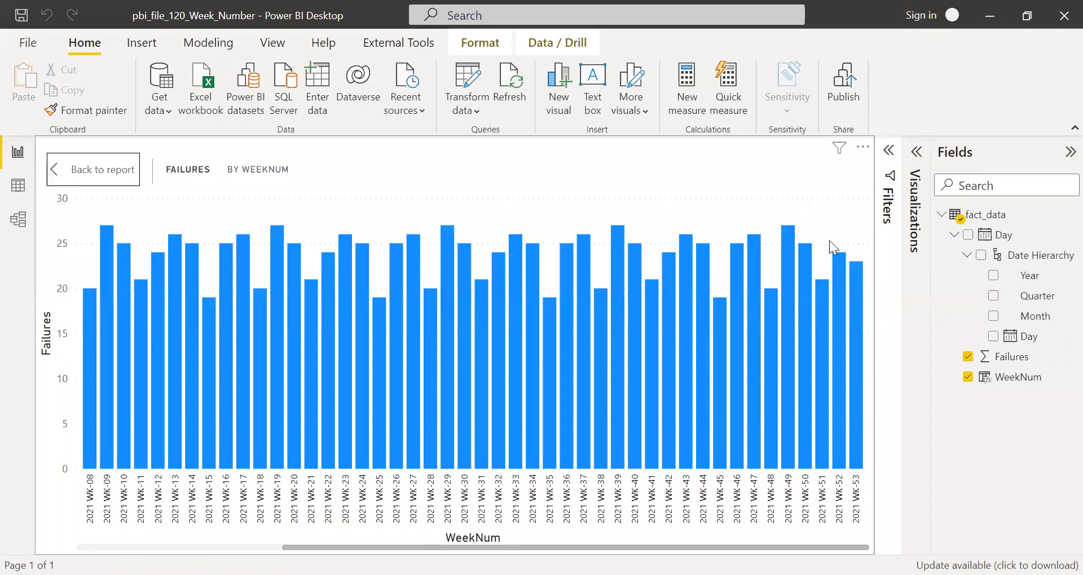
pyautogui.press('Escape')
pyautogui.click(495, 221)
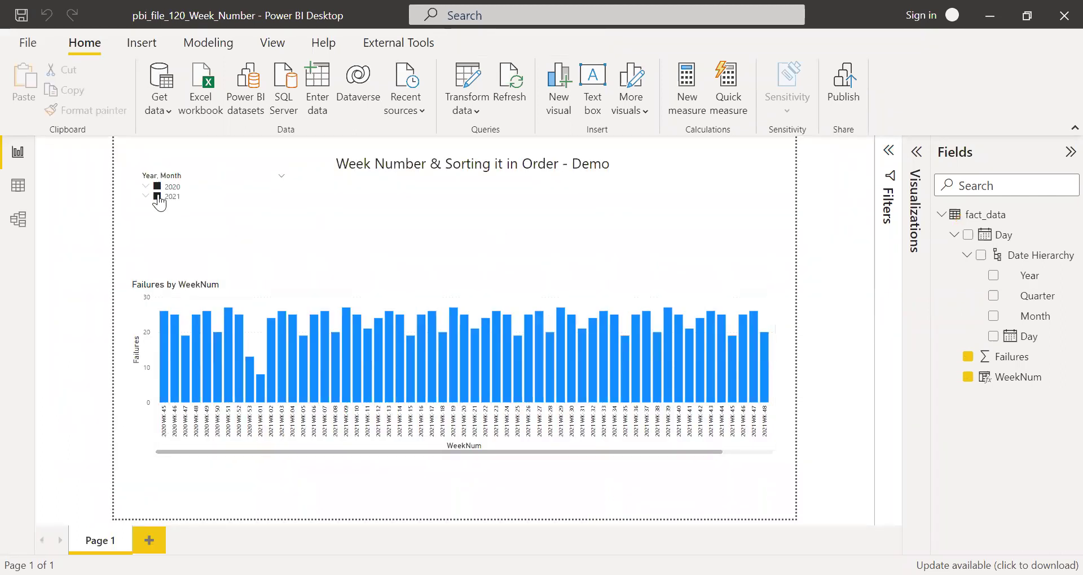
pyautogui.click(193, 236)
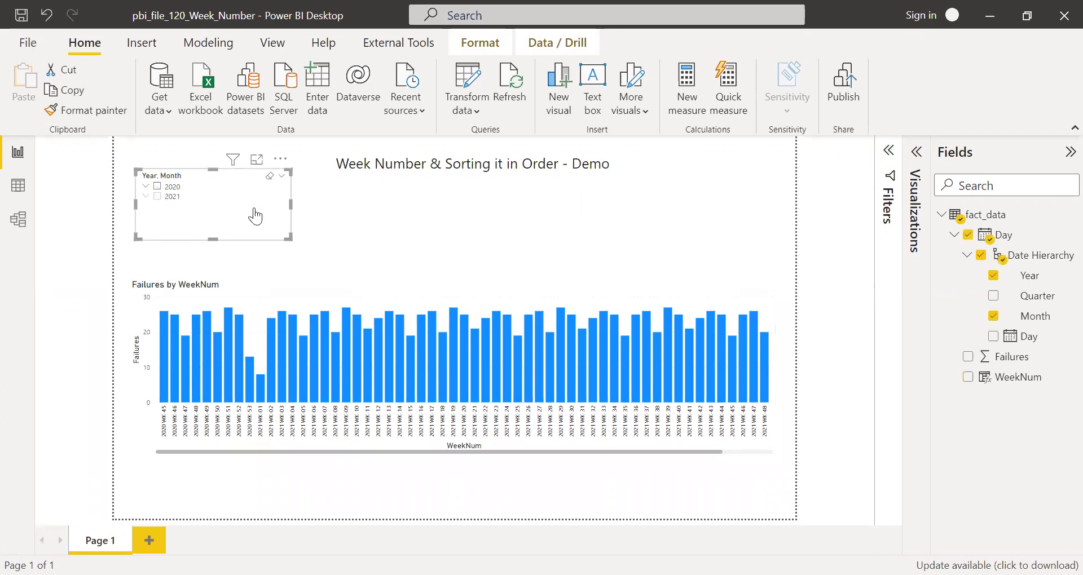
pyautogui.click(157, 186)
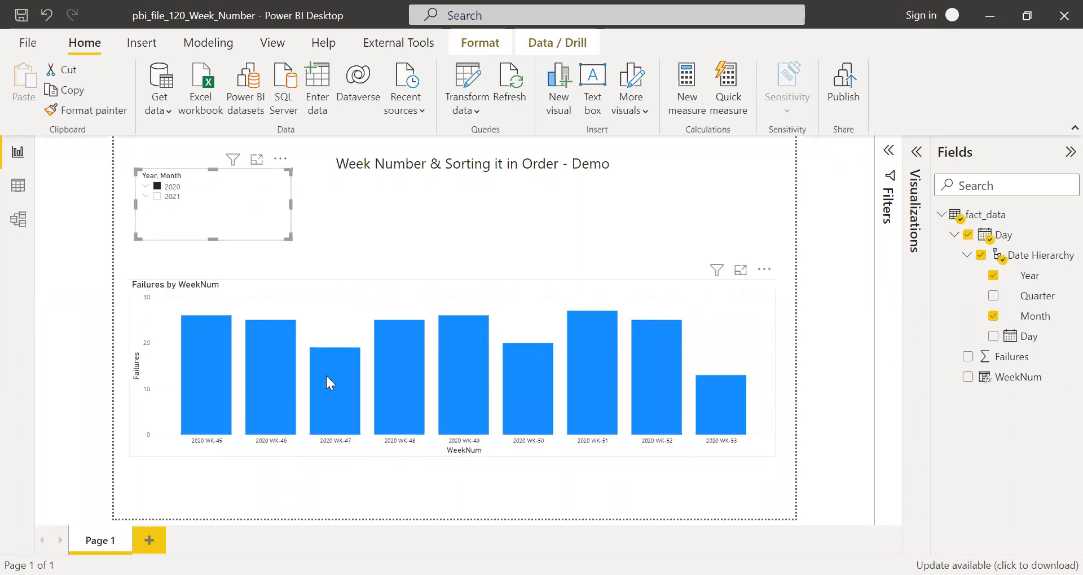
pyautogui.click(157, 196)
pyautogui.click(158, 187)
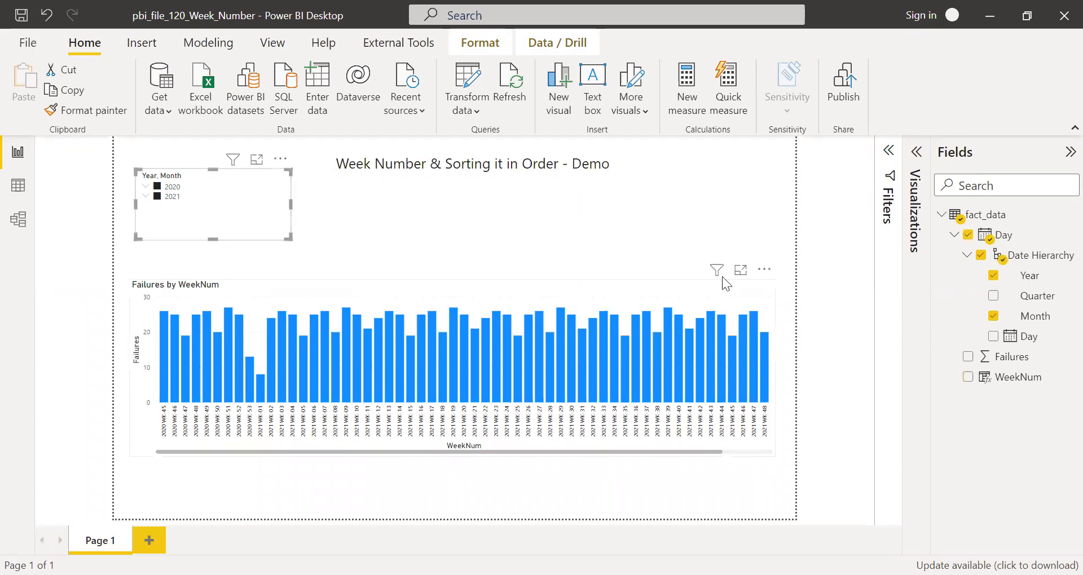
pyautogui.click(847, 255)
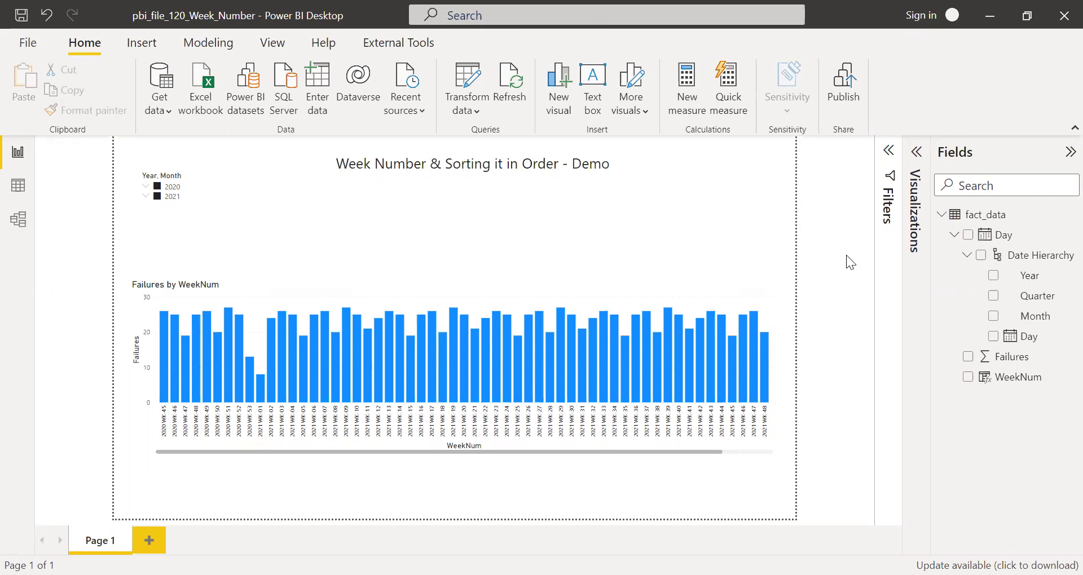